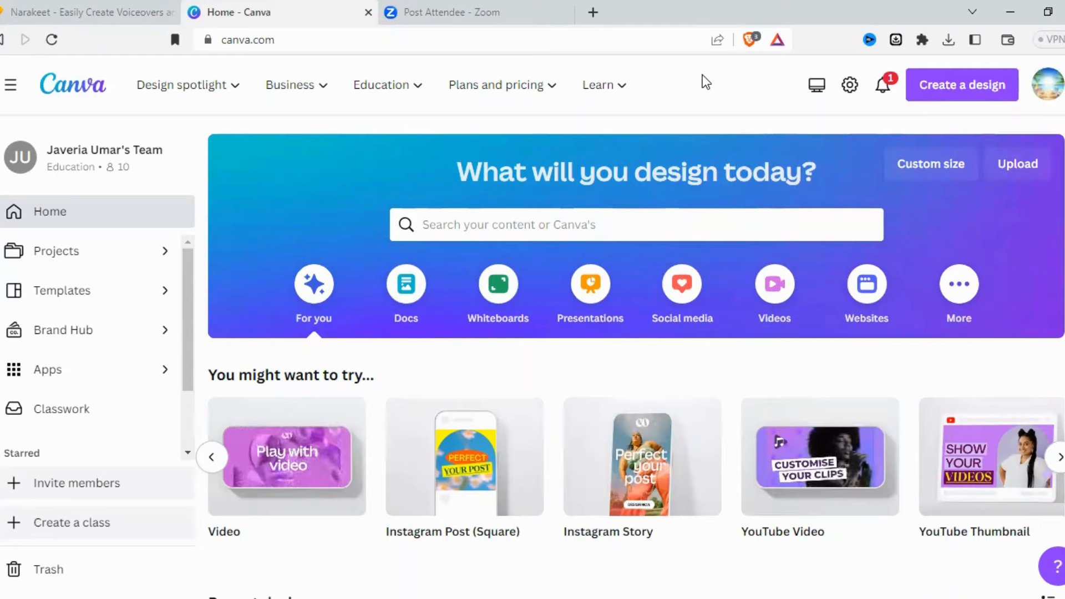
- Create a blank YouTube video design and search the elements for "cartoon background" videos
{"action": "left_click", "coordinate": [962, 84]}
{"action": "left_click", "coordinate": [876, 275]}
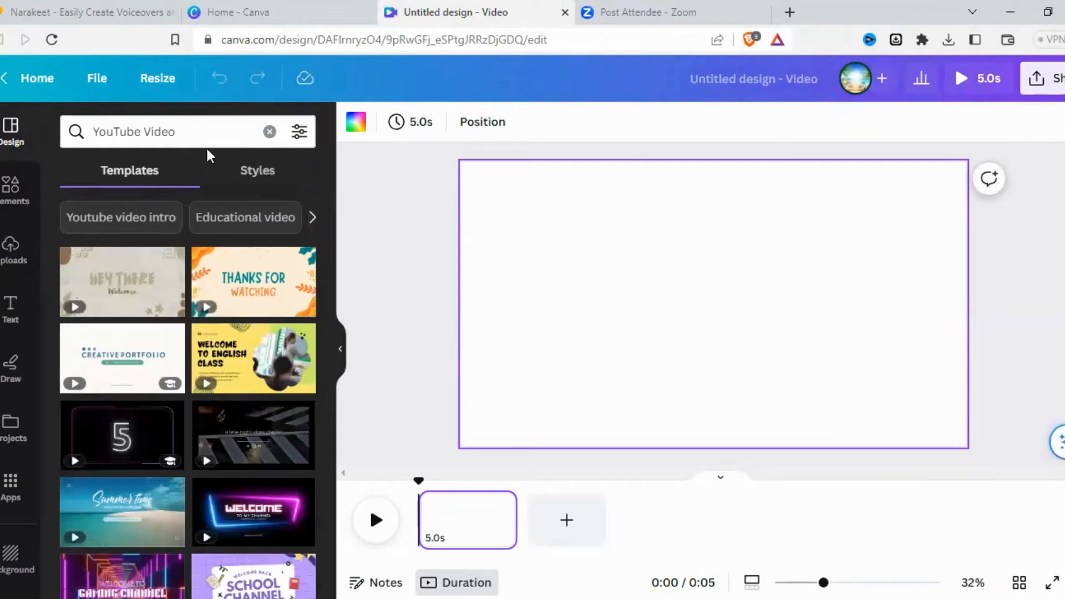
{"action": "left_click", "coordinate": [23, 203]}
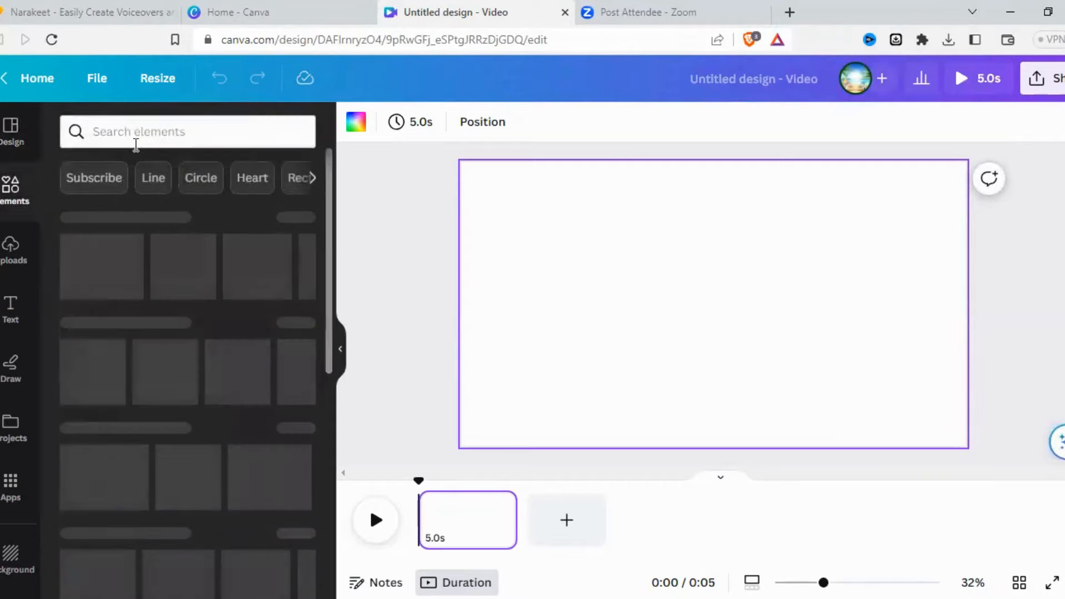
{"action": "left_click", "coordinate": [140, 135]}
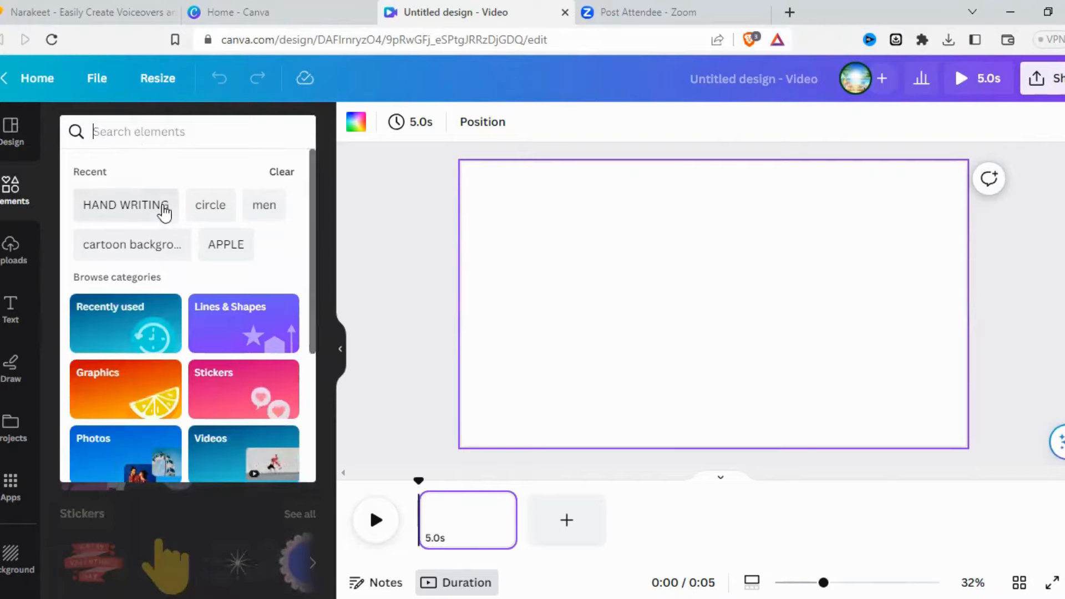
{"action": "left_click", "coordinate": [176, 251]}
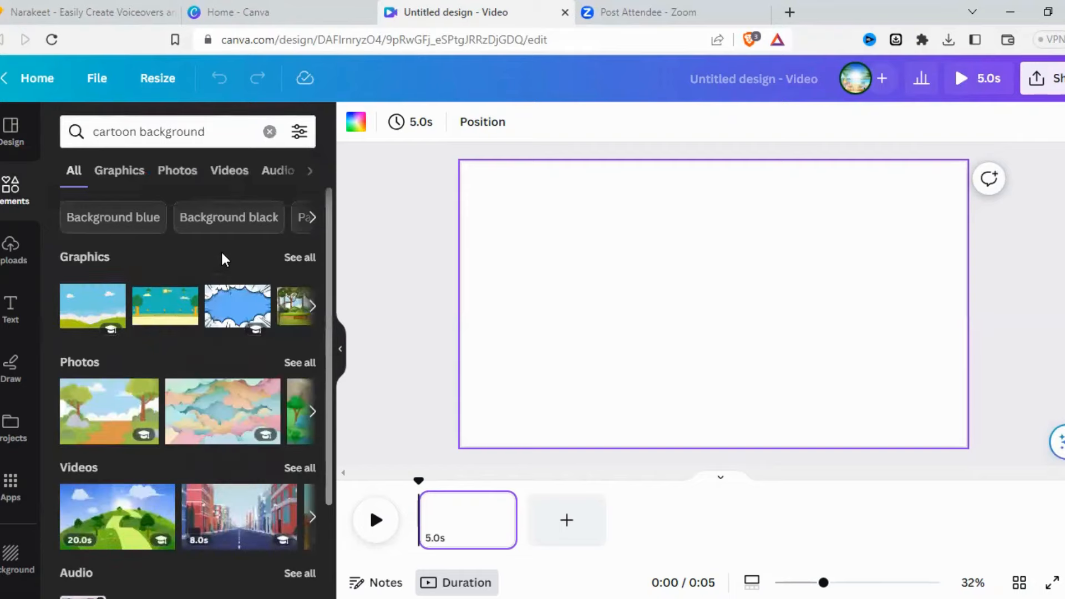
{"action": "left_click", "coordinate": [223, 172]}
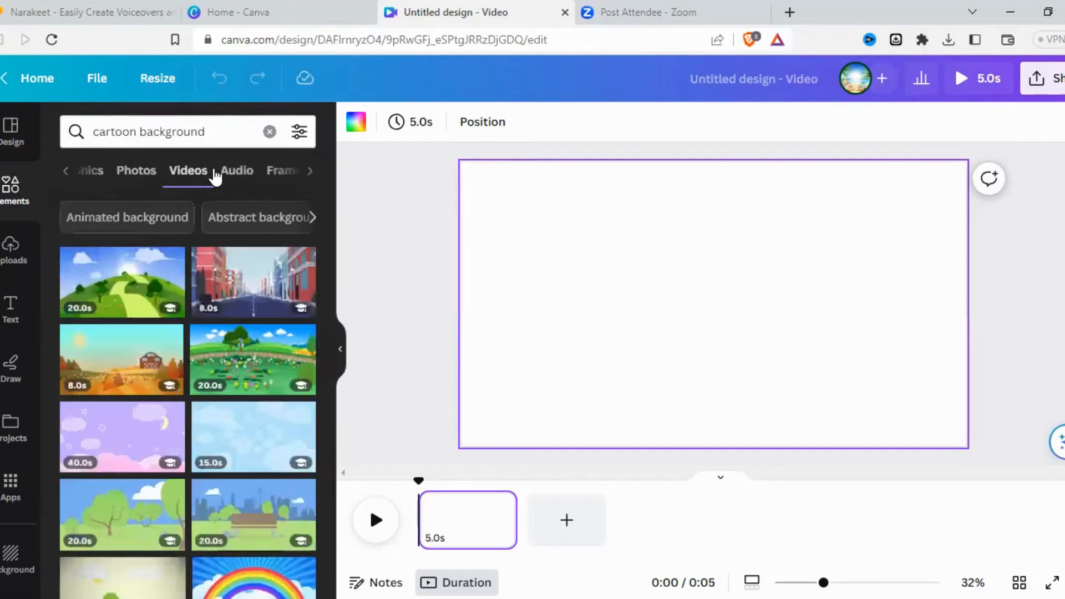
- Insert the 20-second video of green hills with a sun and clouds and set it as the page background
{"action": "scroll", "coordinate": [215, 400], "scroll_direction": "down", "scroll_amount": 6}
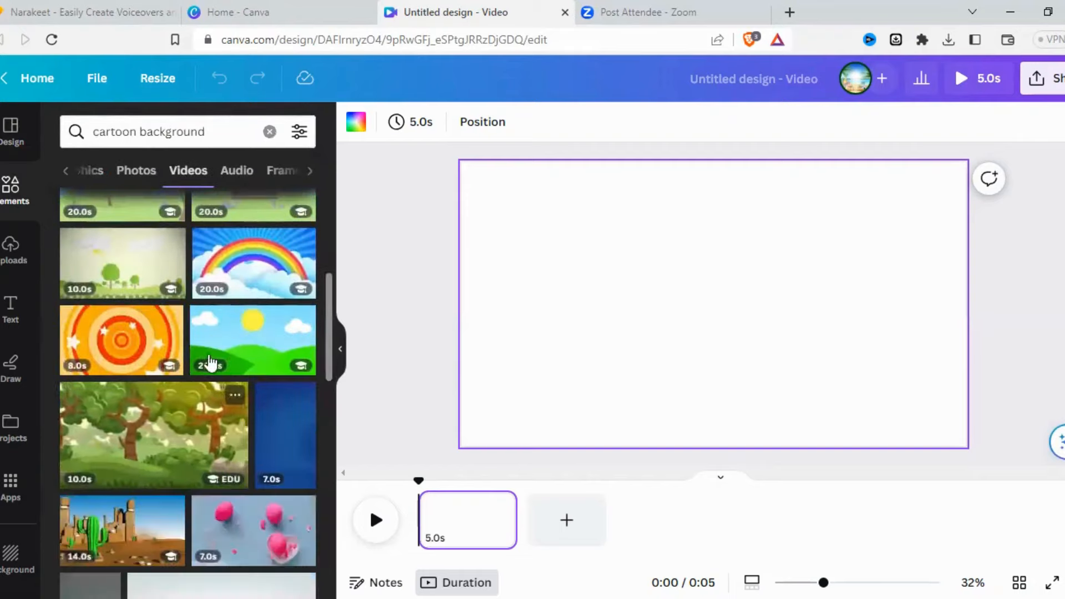
{"action": "scroll", "coordinate": [164, 330], "scroll_direction": "down", "scroll_amount": 2}
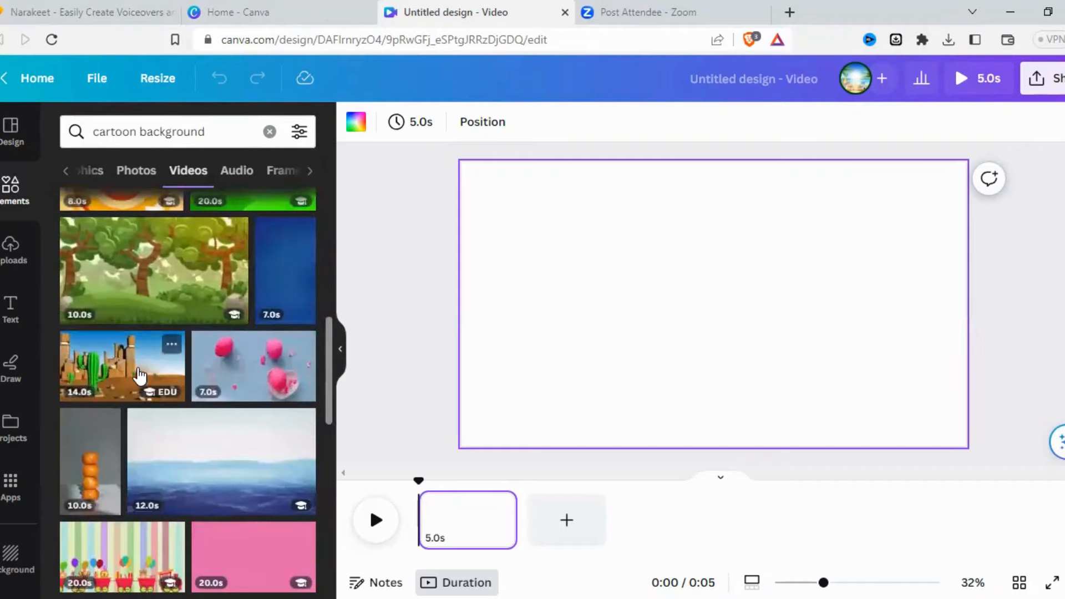
{"action": "scroll", "coordinate": [147, 376], "scroll_direction": "down", "scroll_amount": 7}
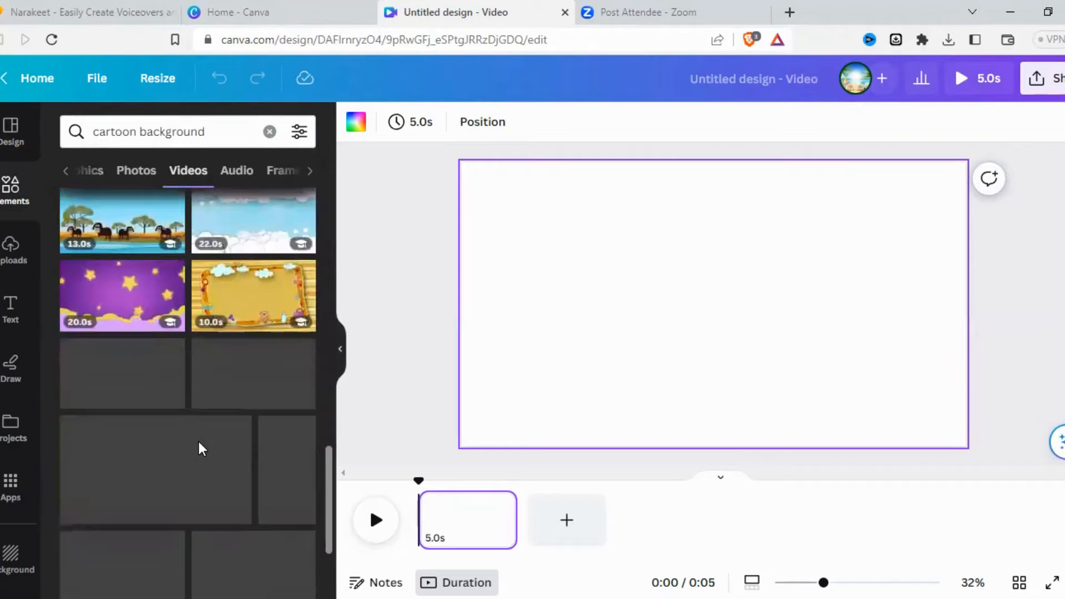
{"action": "scroll", "coordinate": [198, 440], "scroll_direction": "down", "scroll_amount": 5}
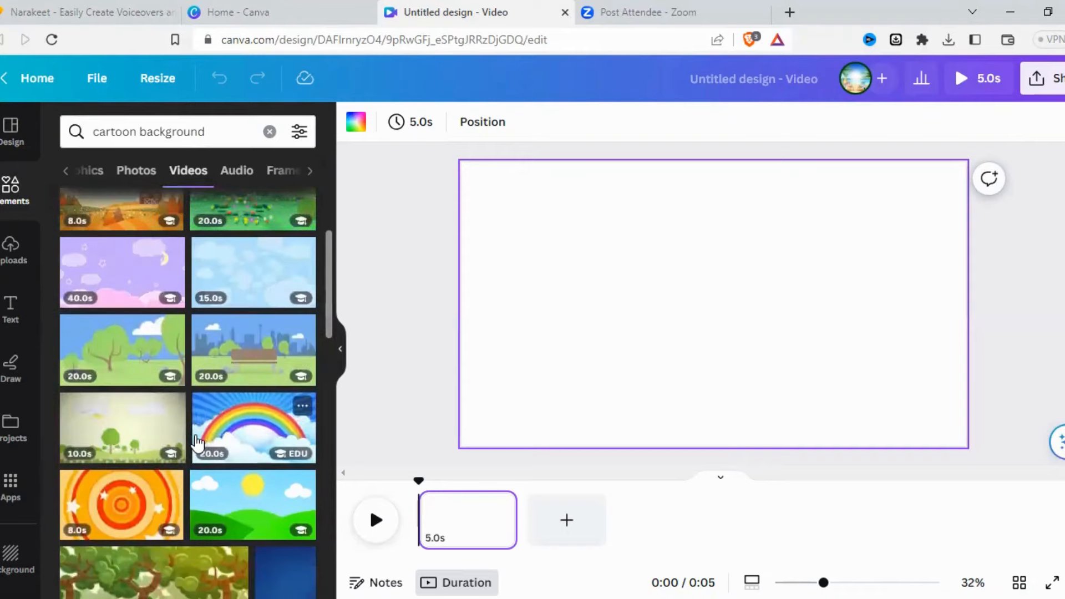
{"action": "scroll", "coordinate": [273, 299], "scroll_direction": "up", "scroll_amount": 2}
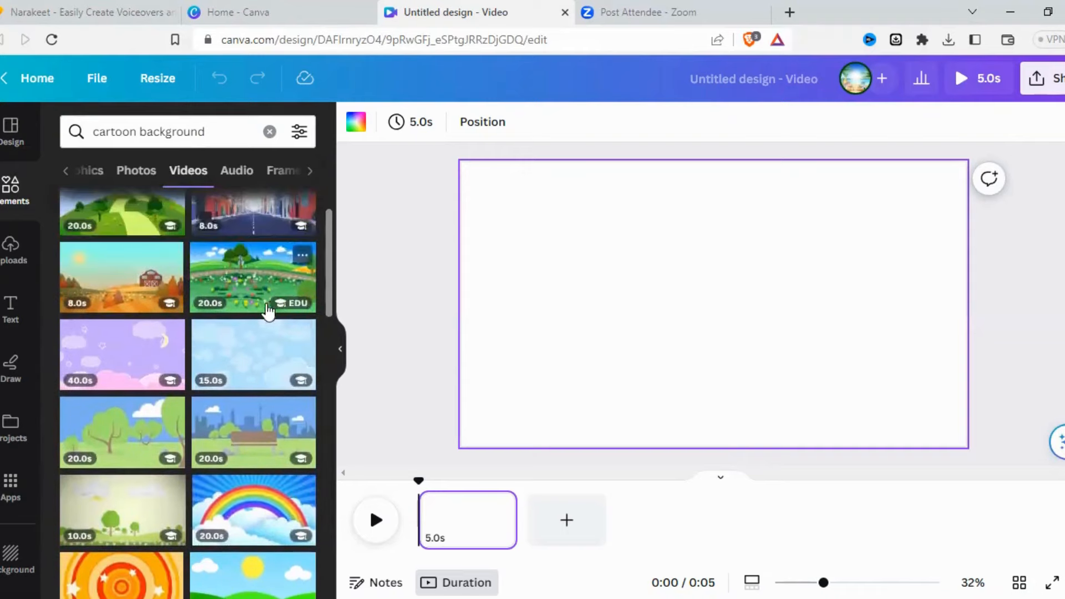
{"action": "left_click", "coordinate": [252, 575]}
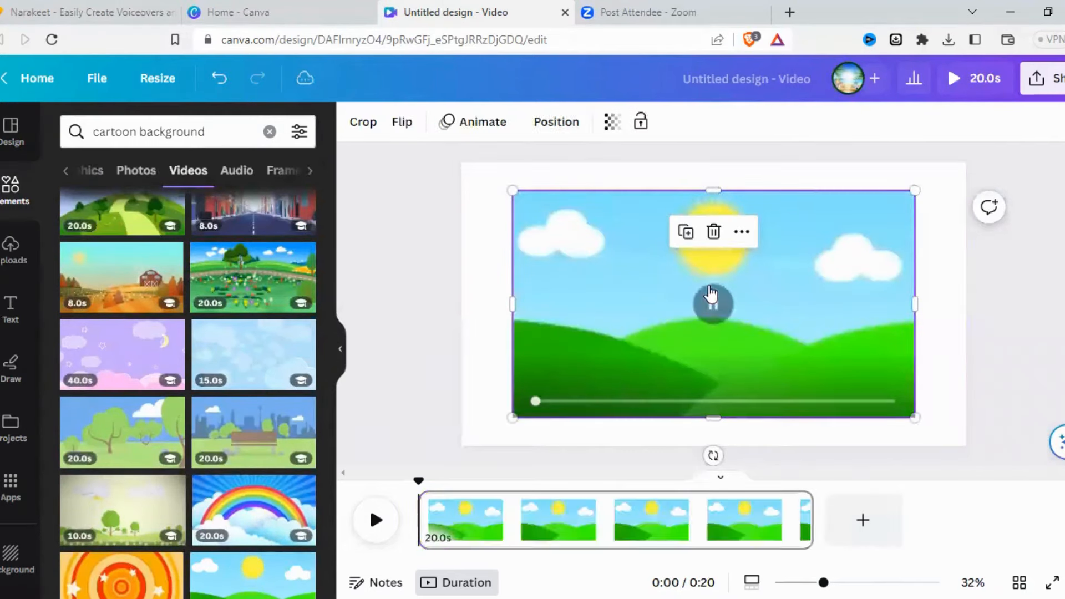
{"action": "right_click", "coordinate": [623, 261]}
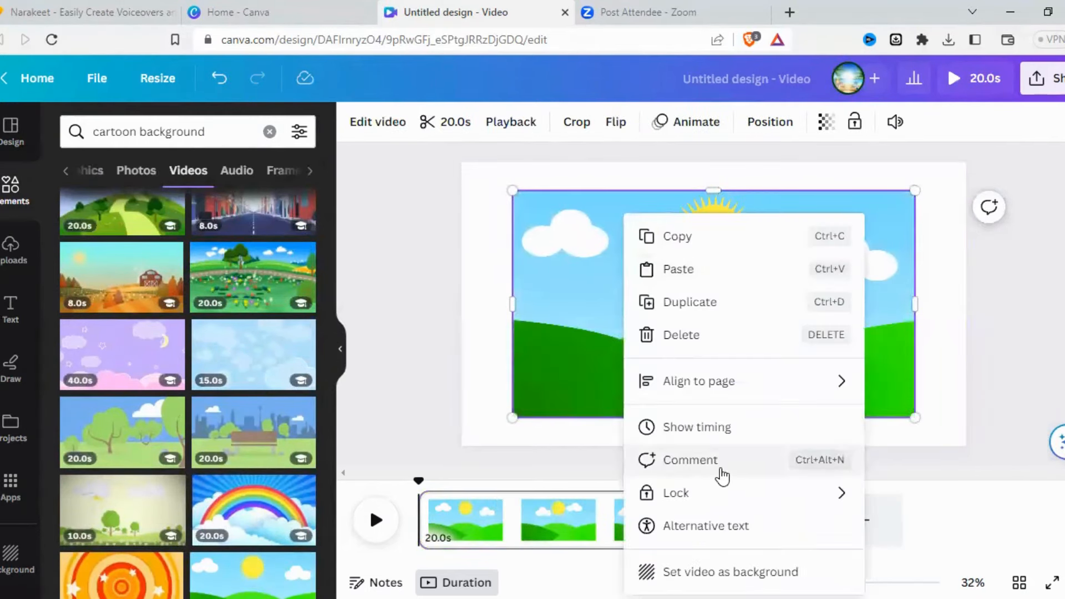
{"action": "left_click", "coordinate": [694, 572]}
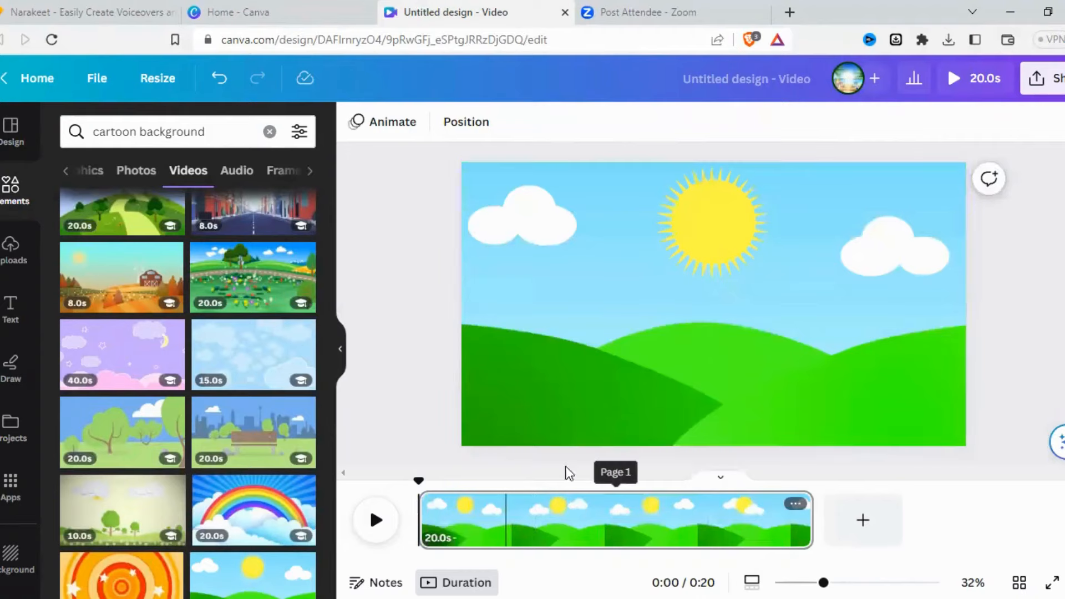
- Split the background clip into four pages of about 4.6, 4.8, 4.9 and 5.5 seconds
{"action": "right_click", "coordinate": [513, 507]}
{"action": "left_click", "coordinate": [580, 435]}
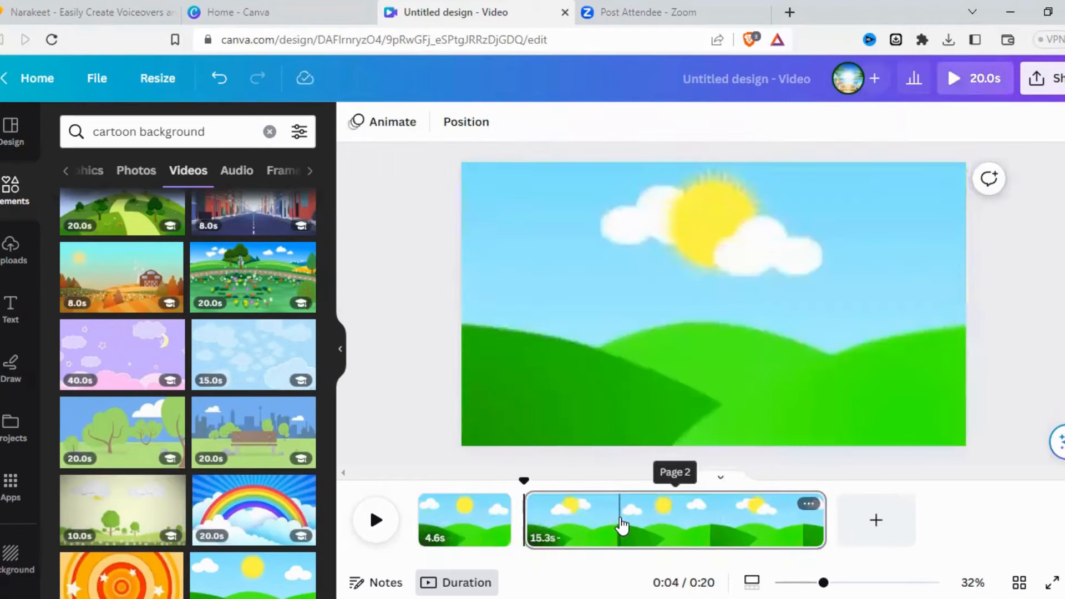
{"action": "left_click", "coordinate": [621, 525]}
{"action": "right_click", "coordinate": [621, 524]}
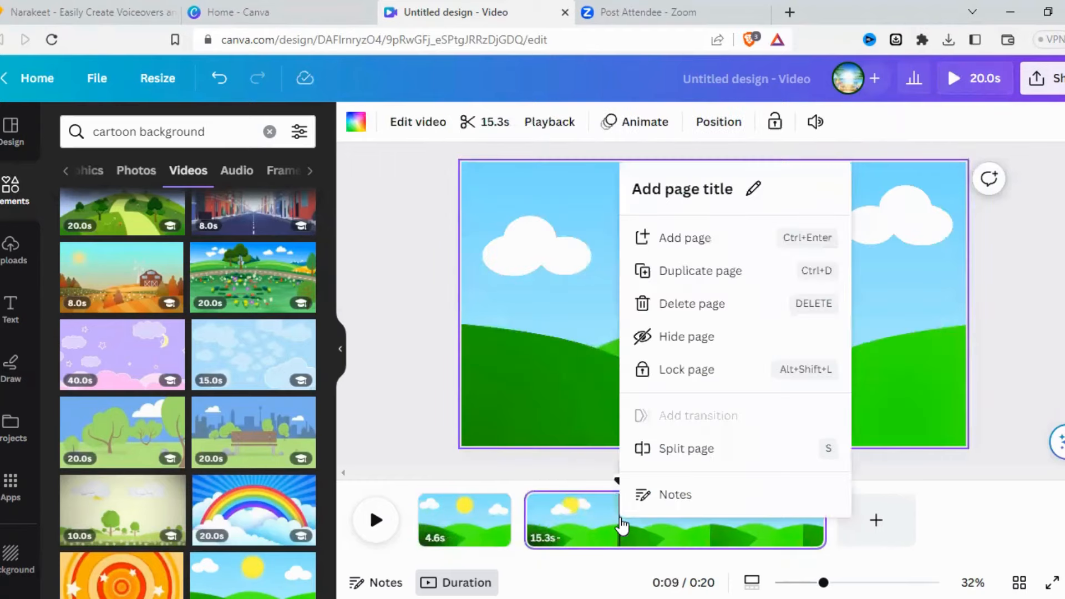
{"action": "left_click", "coordinate": [703, 457]}
{"action": "left_click", "coordinate": [732, 537]}
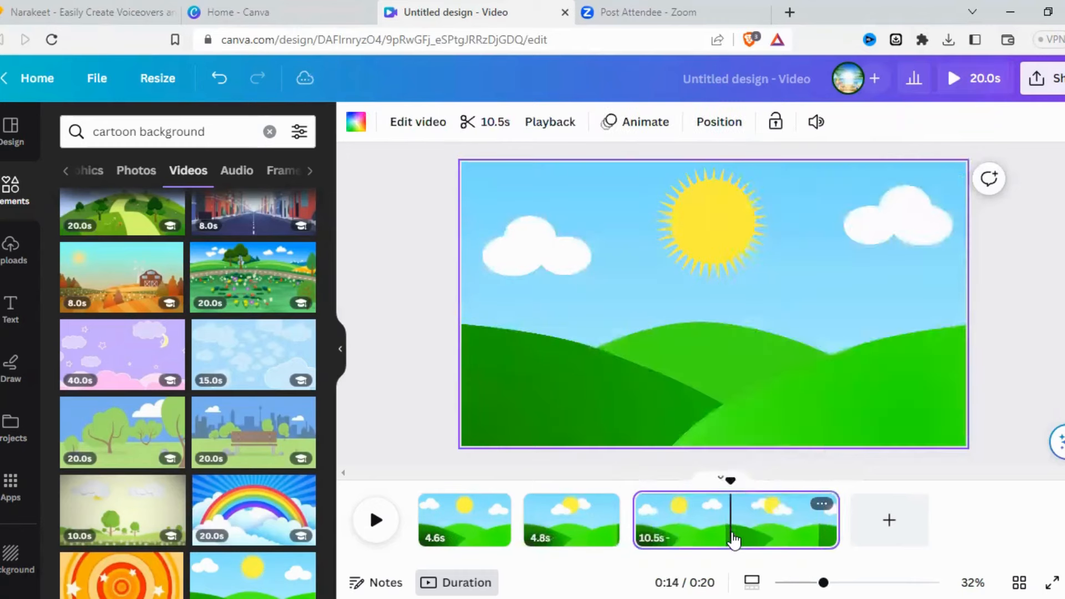
{"action": "right_click", "coordinate": [732, 537]}
{"action": "left_click", "coordinate": [795, 463]}
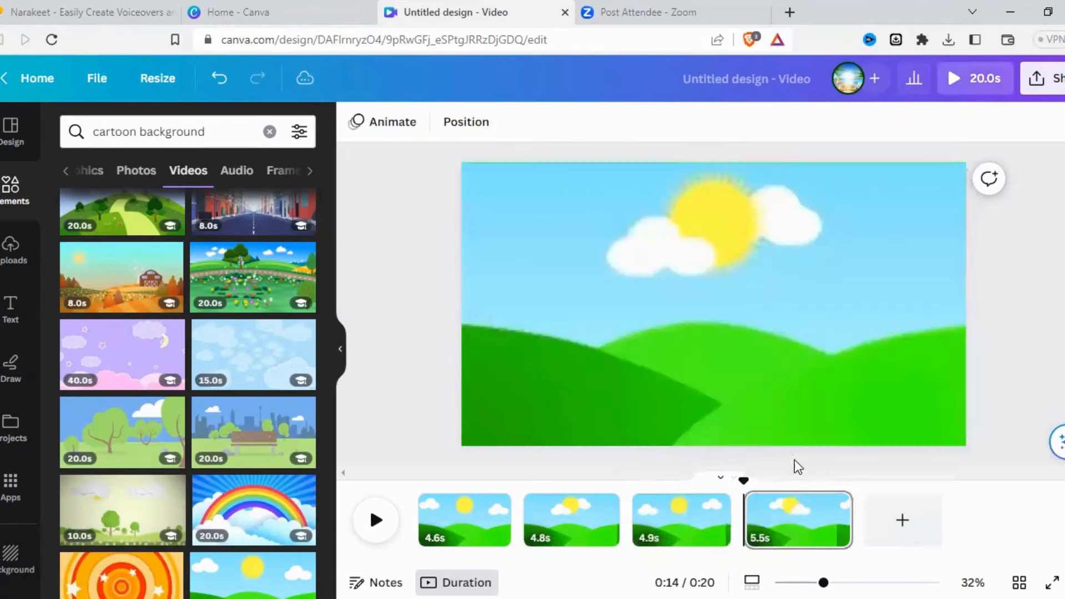
- Add a heading with the text "A" to the first page
{"action": "left_click", "coordinate": [455, 514]}
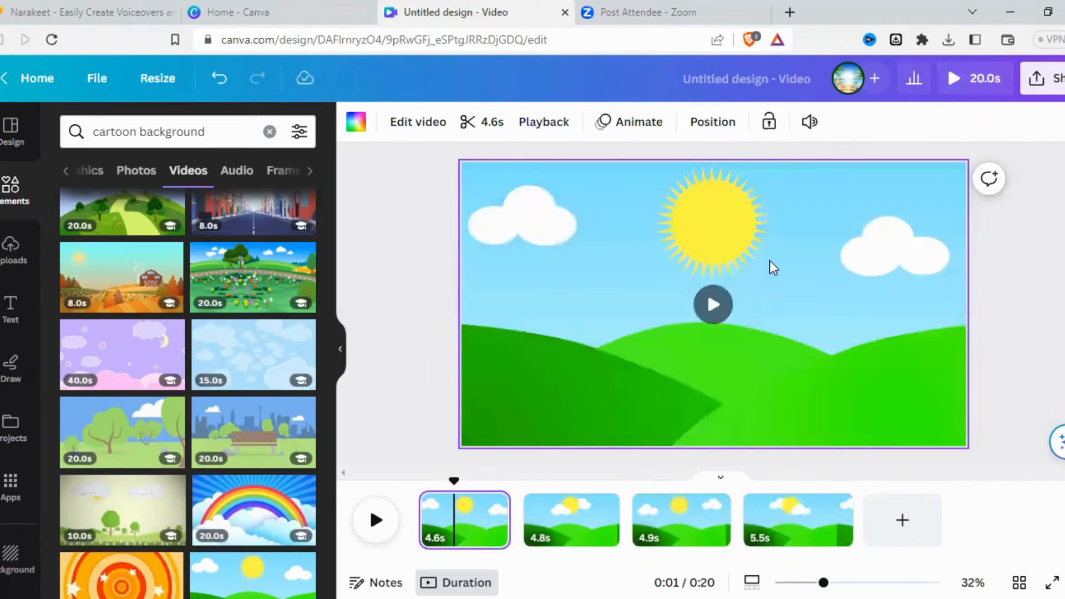
{"action": "left_click", "coordinate": [14, 307]}
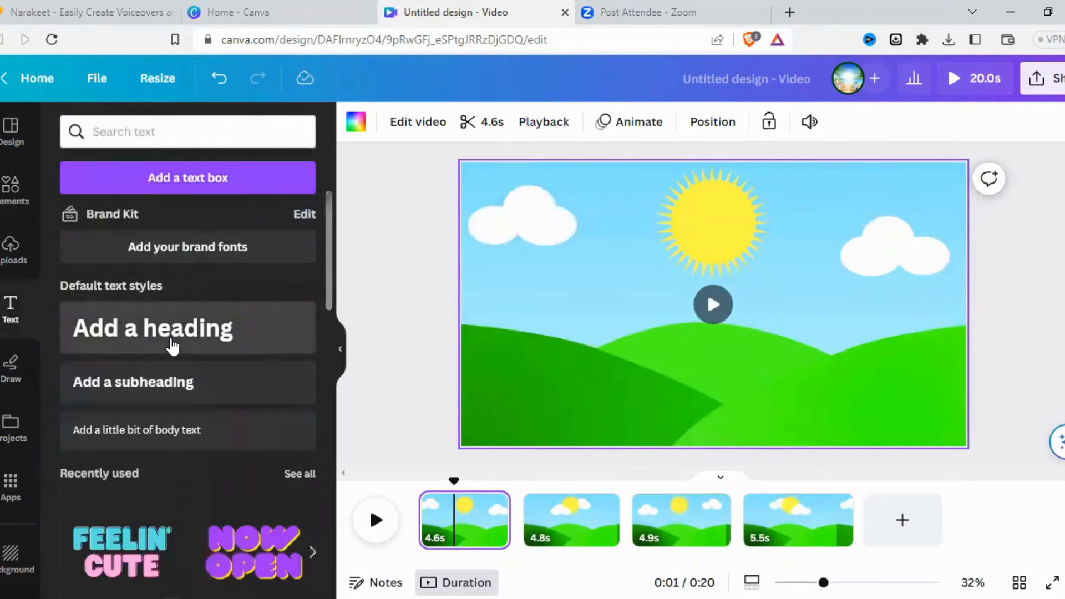
{"action": "left_click", "coordinate": [172, 345]}
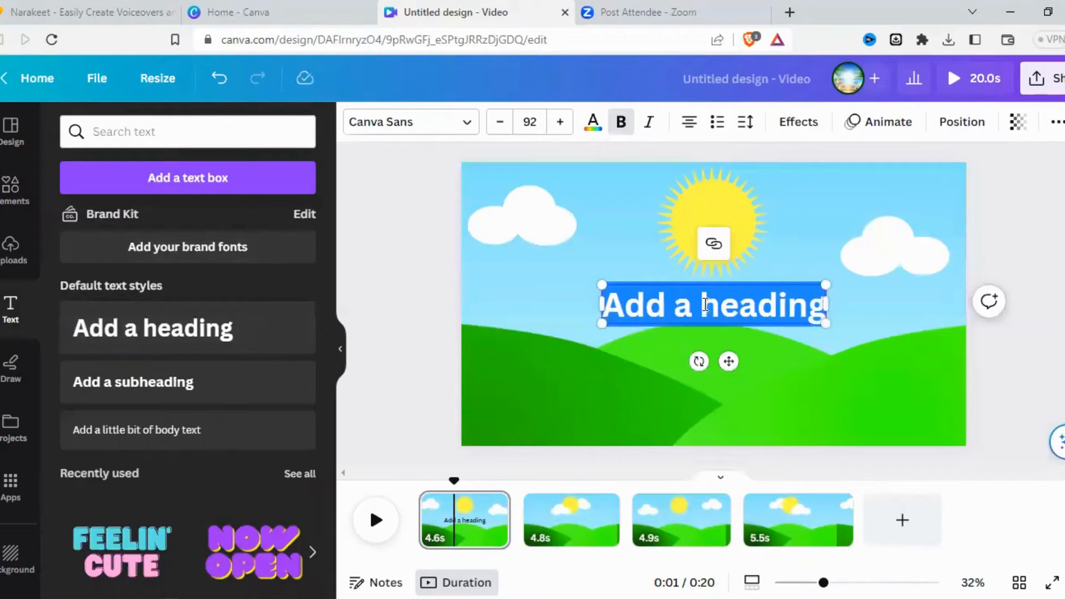
{"action": "type", "text": "A"}
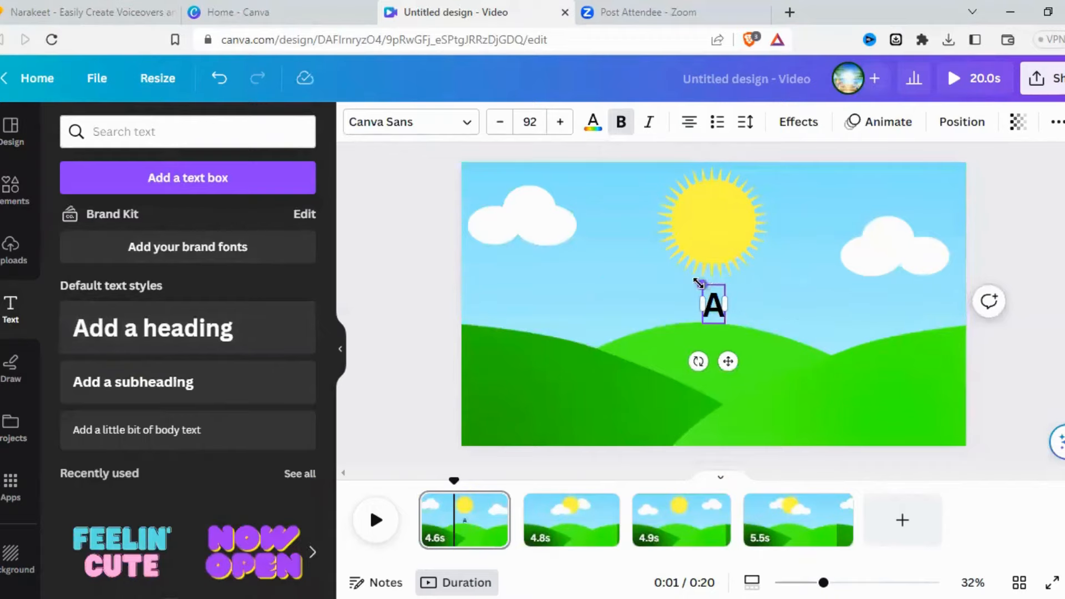
- Enlarge the letter A to about font size 327 and move it to the left part of the scene
{"action": "left_click_drag", "start_coordinate": [698, 283], "coordinate": [658, 210]}
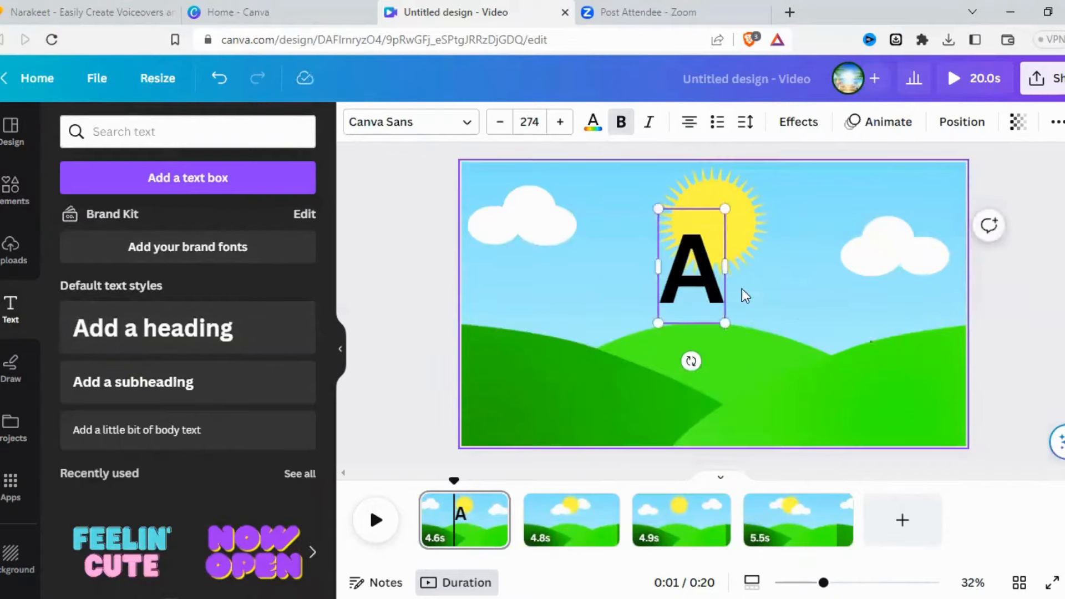
{"action": "left_click_drag", "start_coordinate": [695, 274], "coordinate": [533, 306]}
{"action": "left_click_drag", "start_coordinate": [560, 351], "coordinate": [575, 378]}
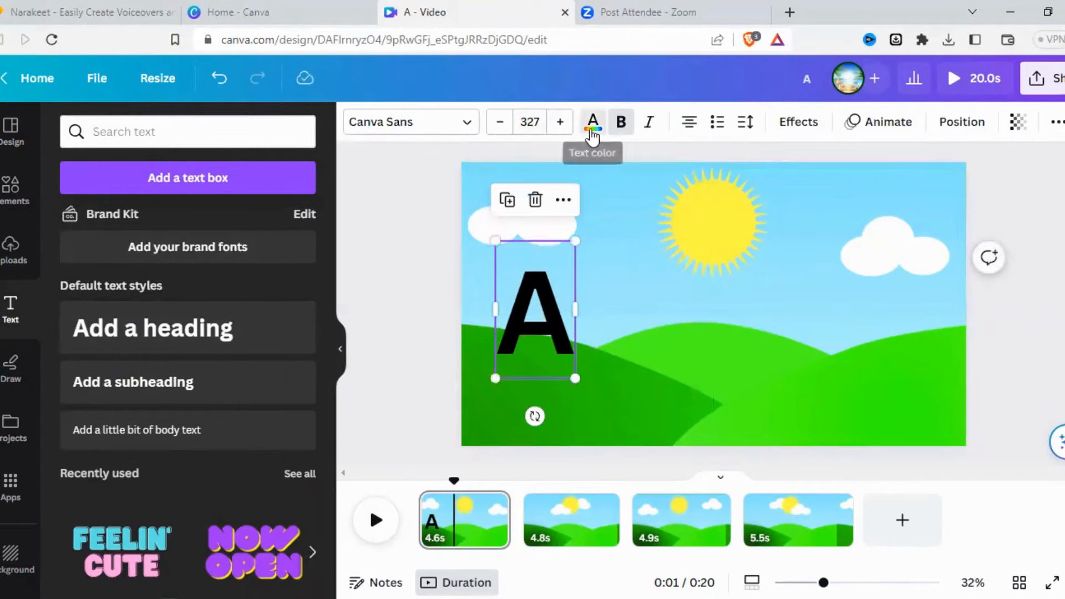
- Colour the letter A bright red and shift it slightly inward over the left hill
{"action": "left_click", "coordinate": [592, 123]}
{"action": "left_click", "coordinate": [74, 490]}
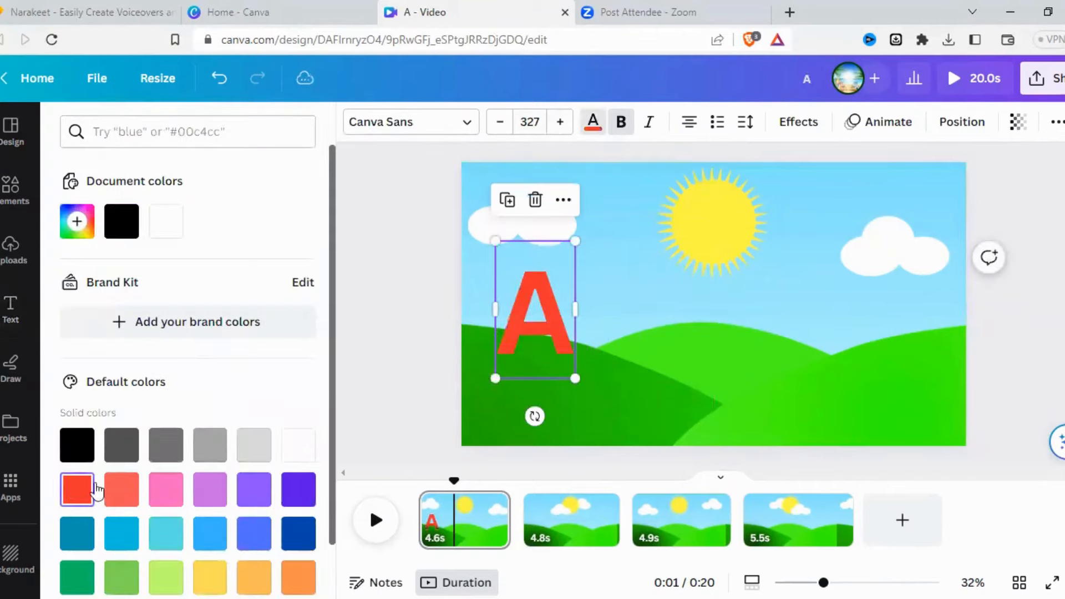
{"action": "left_click_drag", "start_coordinate": [546, 346], "coordinate": [570, 353]}
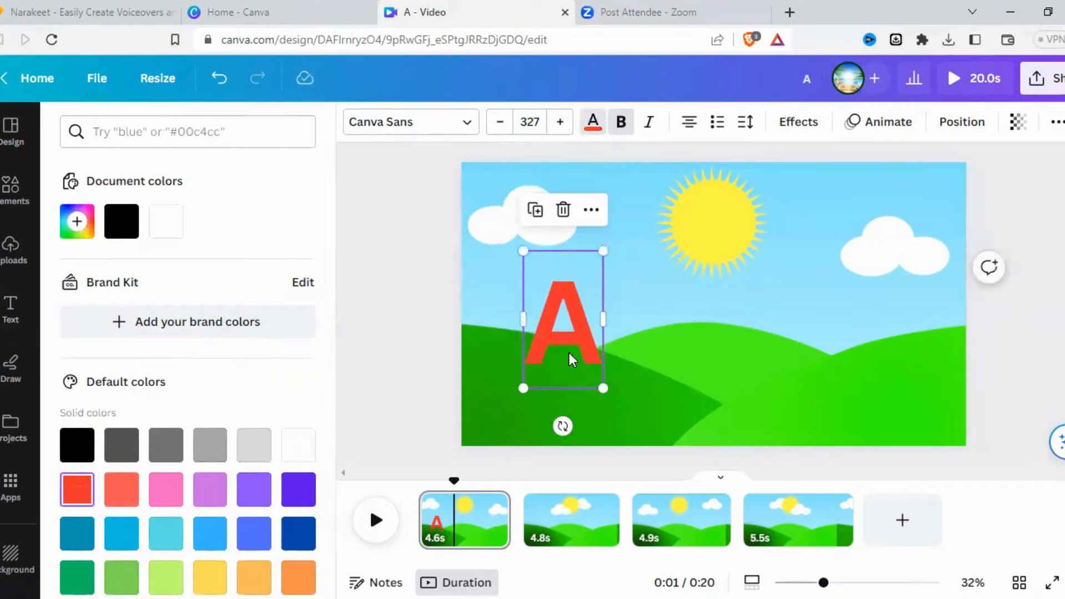
{"action": "left_click", "coordinate": [739, 340]}
- Search the elements for "APPLE" graphics and insert the red cartoon apple with a face, arms and legs
{"action": "left_click", "coordinate": [11, 188]}
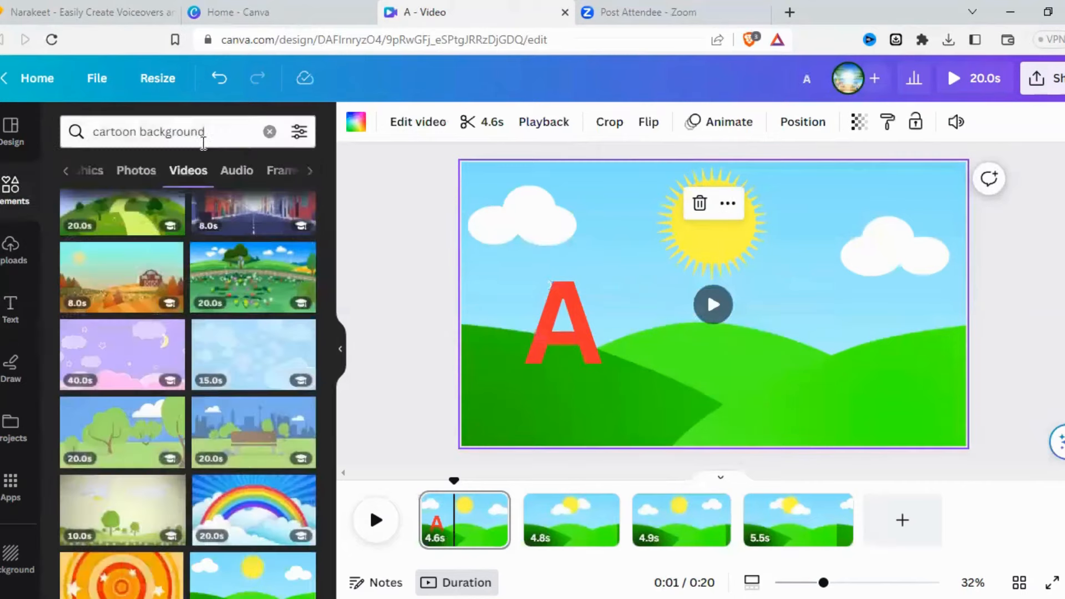
{"action": "left_click", "coordinate": [270, 133]}
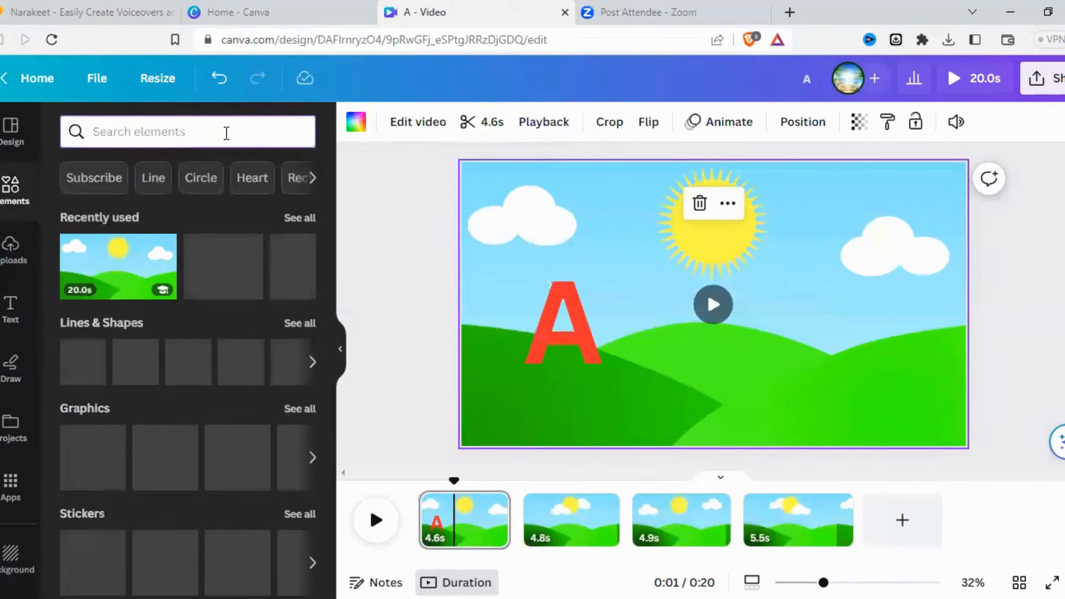
{"action": "type", "text": "APPLE"}
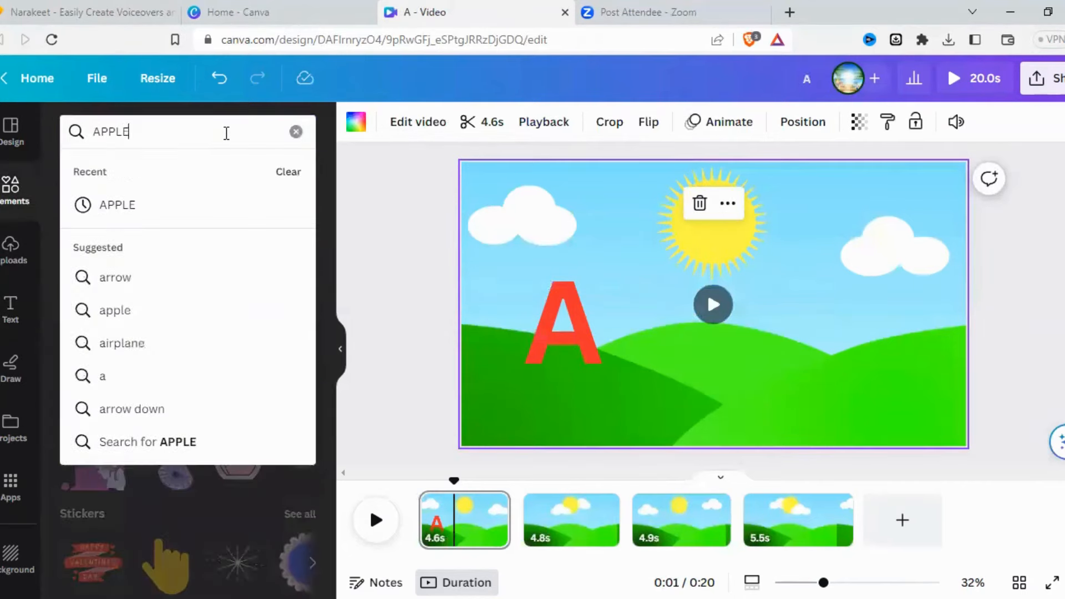
{"action": "key", "text": "Return"}
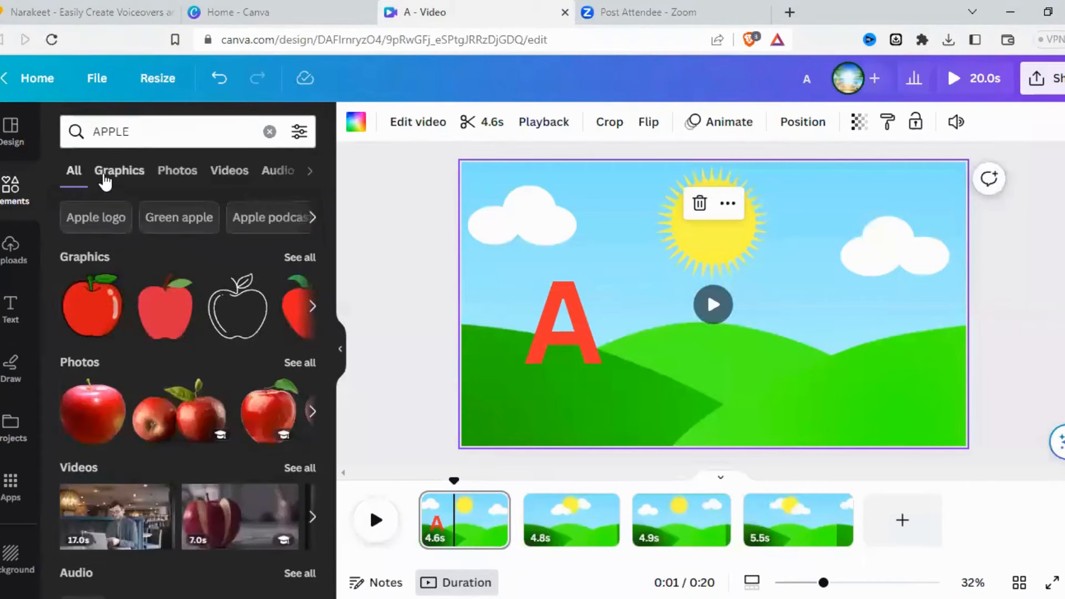
{"action": "left_click", "coordinate": [111, 179]}
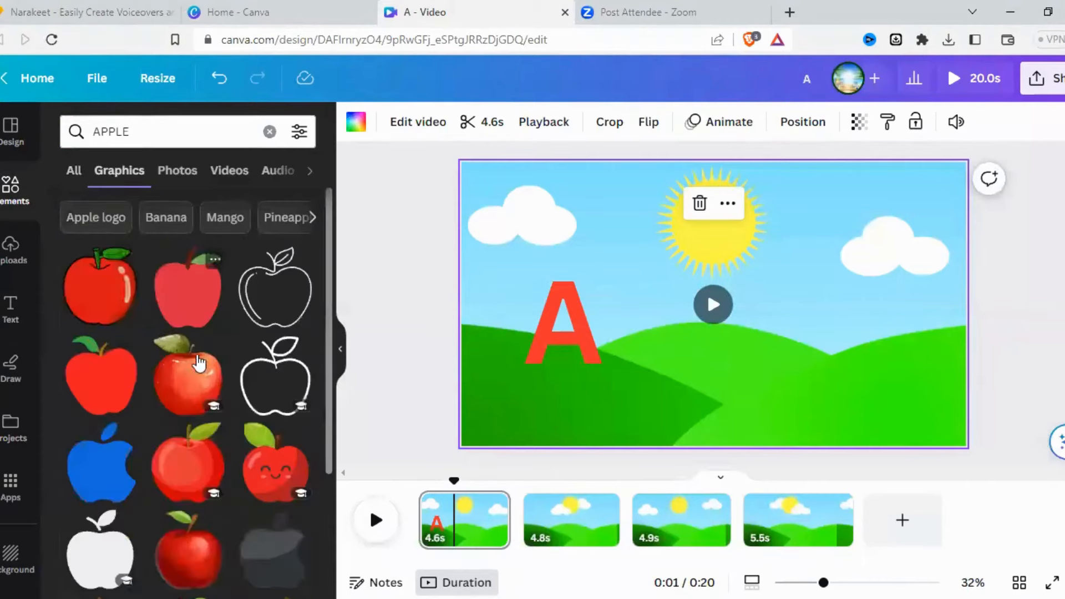
{"action": "scroll", "coordinate": [189, 355], "scroll_direction": "down", "scroll_amount": 3}
{"action": "scroll", "coordinate": [200, 362], "scroll_direction": "down", "scroll_amount": 5}
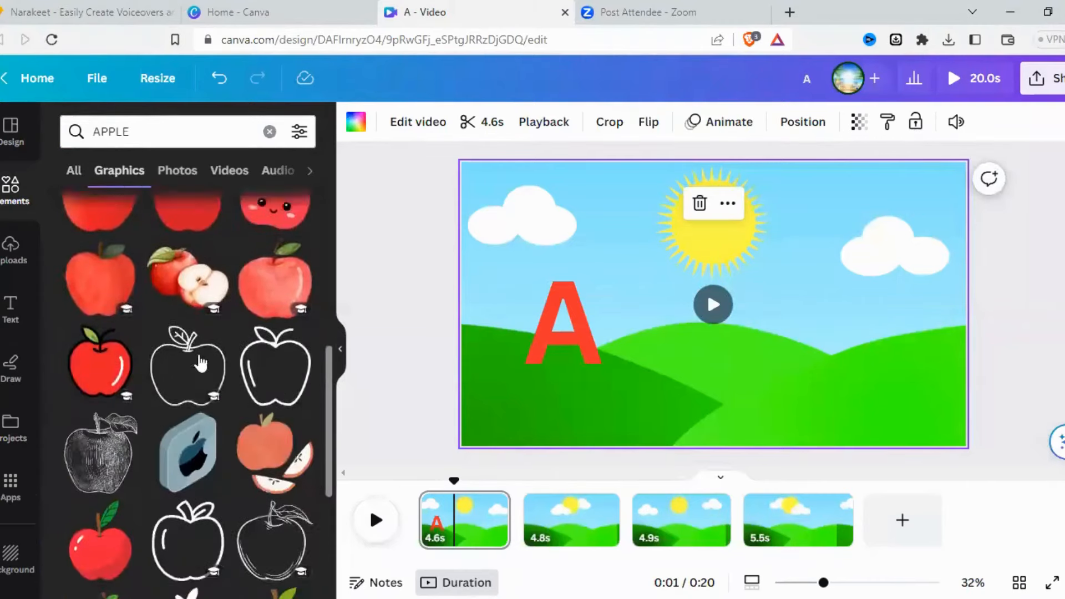
{"action": "scroll", "coordinate": [202, 363], "scroll_direction": "down", "scroll_amount": 3}
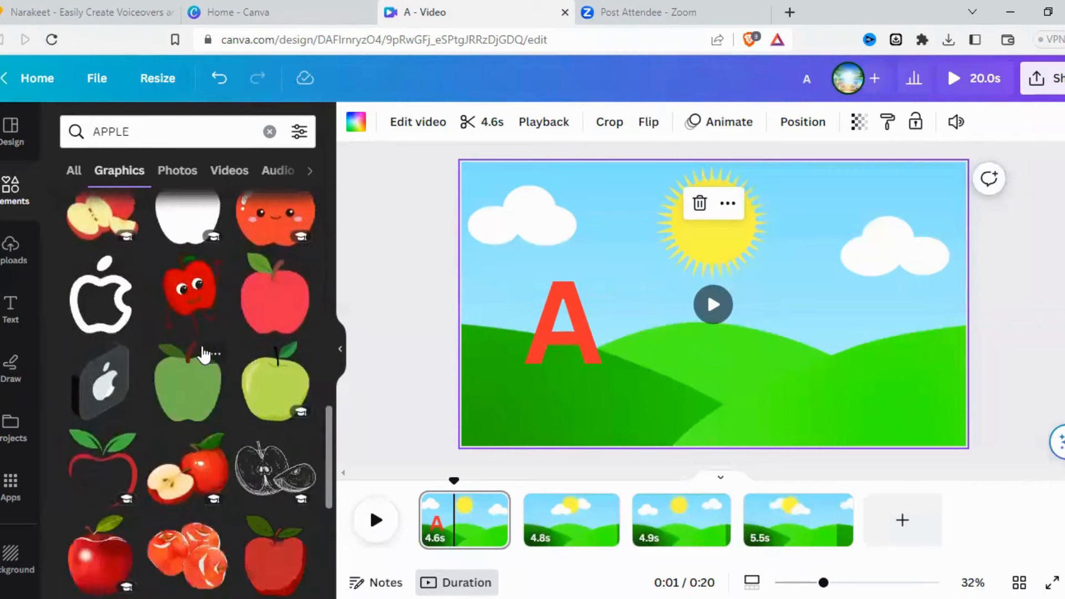
{"action": "scroll", "coordinate": [201, 335], "scroll_direction": "down", "scroll_amount": 3}
{"action": "scroll", "coordinate": [207, 341], "scroll_direction": "up", "scroll_amount": 4}
{"action": "left_click", "coordinate": [192, 303]}
- Move the cartoon apple to the right part of the scene and enlarge it to roughly the height of the letter A
{"action": "left_click_drag", "start_coordinate": [735, 308], "coordinate": [854, 322]}
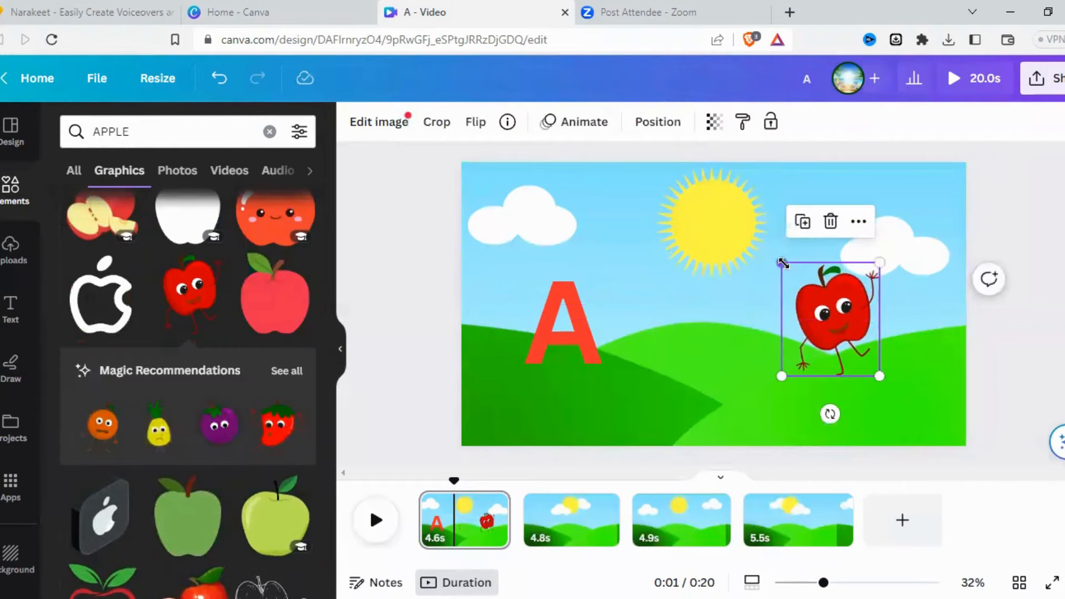
{"action": "left_click_drag", "start_coordinate": [788, 264], "coordinate": [802, 289]}
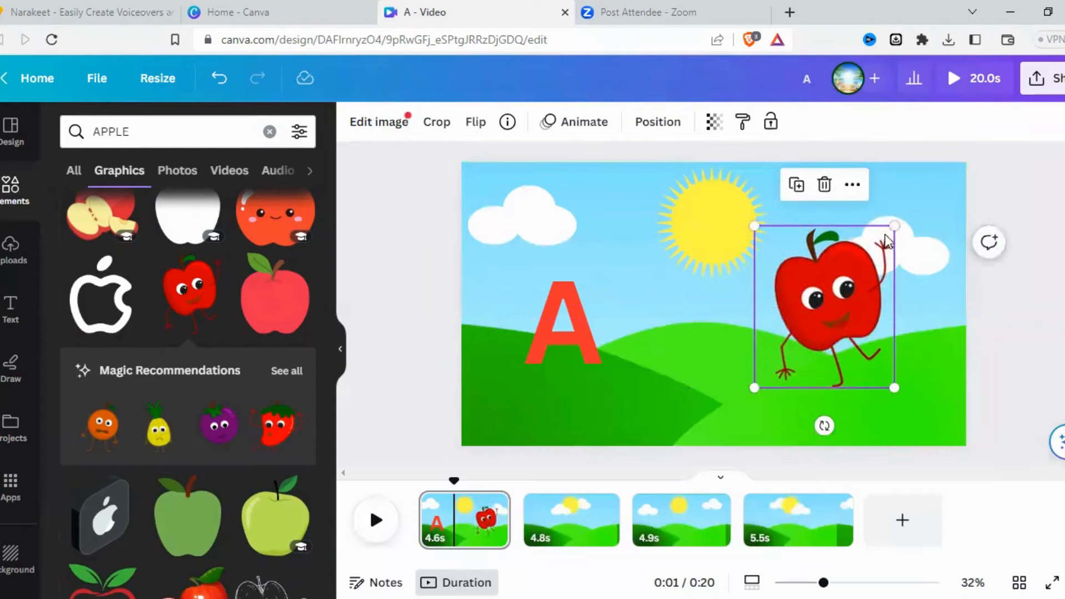
{"action": "left_click_drag", "start_coordinate": [889, 240], "coordinate": [867, 268]}
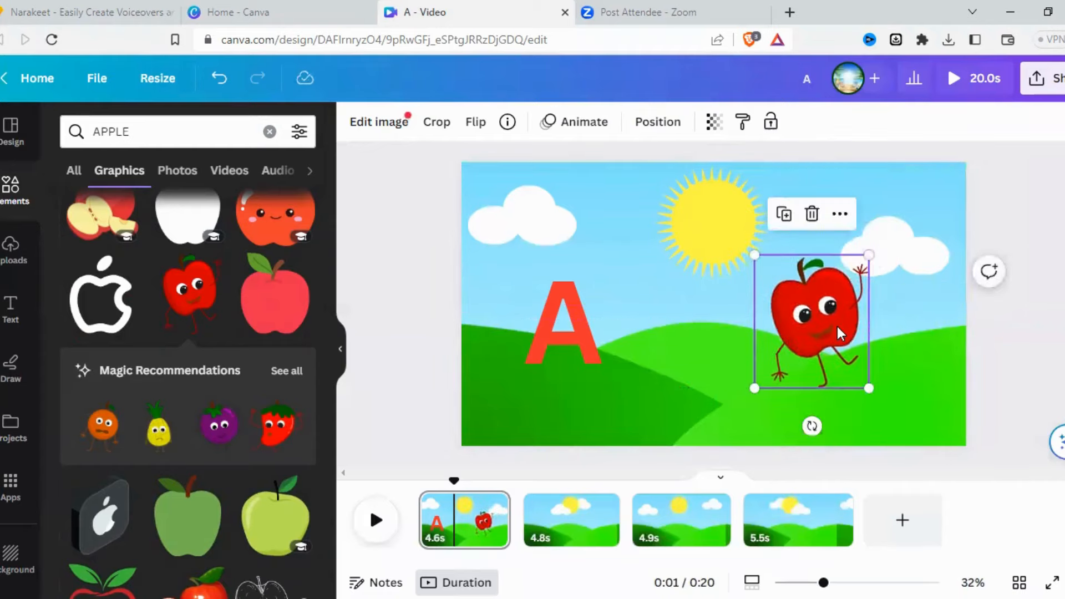
- Enlarge the letter A to font size 375 and lower the cartoon apple slightly to line up with it
{"action": "left_click", "coordinate": [558, 375]}
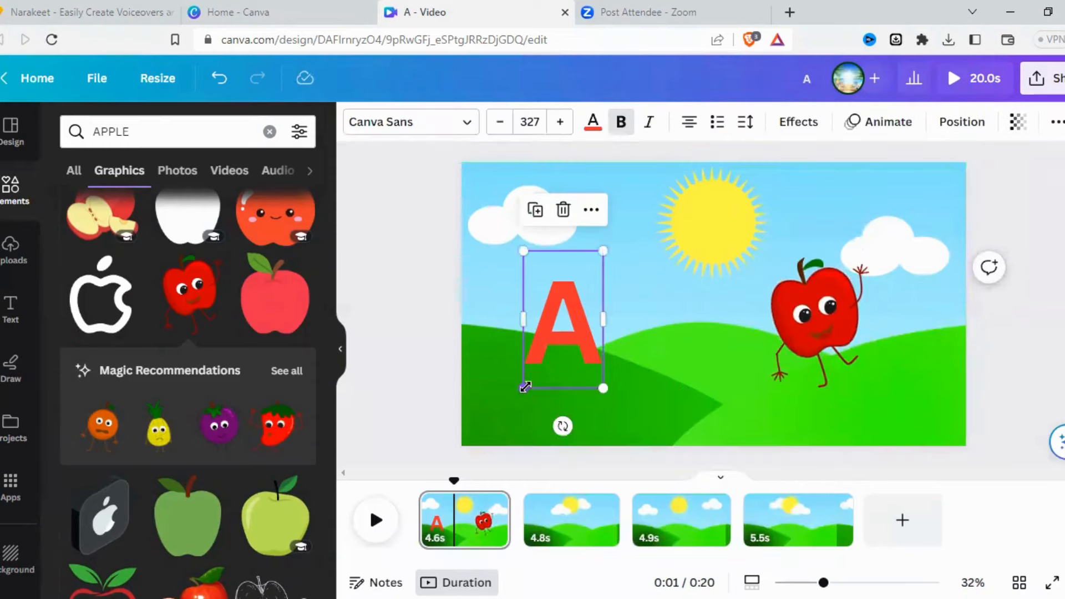
{"action": "mouse_move", "coordinate": [507, 393]}
{"action": "left_mouse_down"}
{"action": "mouse_move", "coordinate": [501, 404]}
{"action": "mouse_move", "coordinate": [511, 409]}
{"action": "left_mouse_up"}
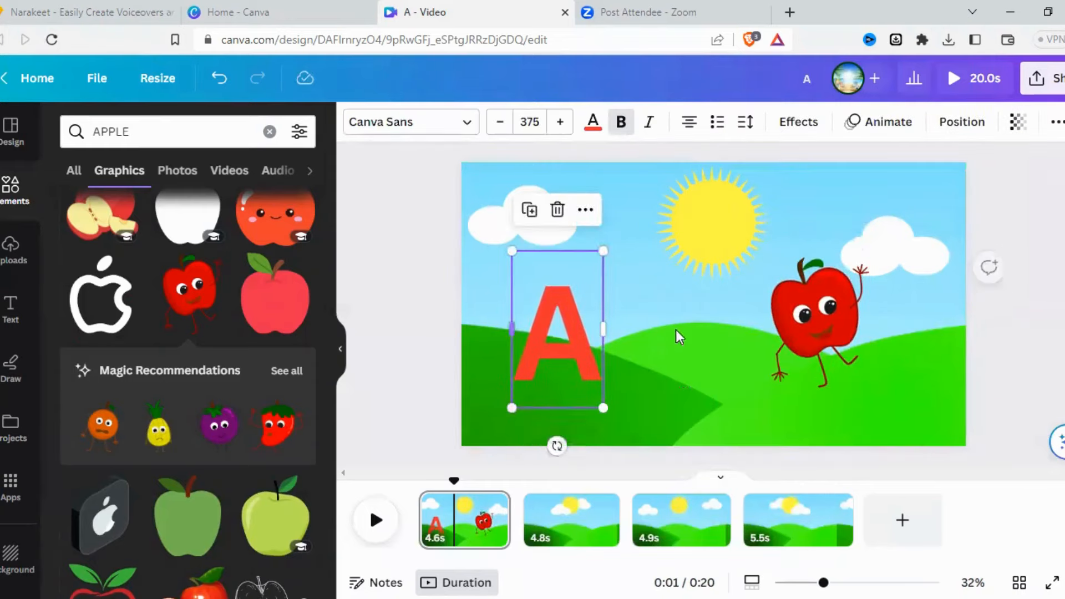
{"action": "left_click", "coordinate": [804, 322]}
- Recolour the letter A from red to a custom deep purple
{"action": "left_click", "coordinate": [570, 323]}
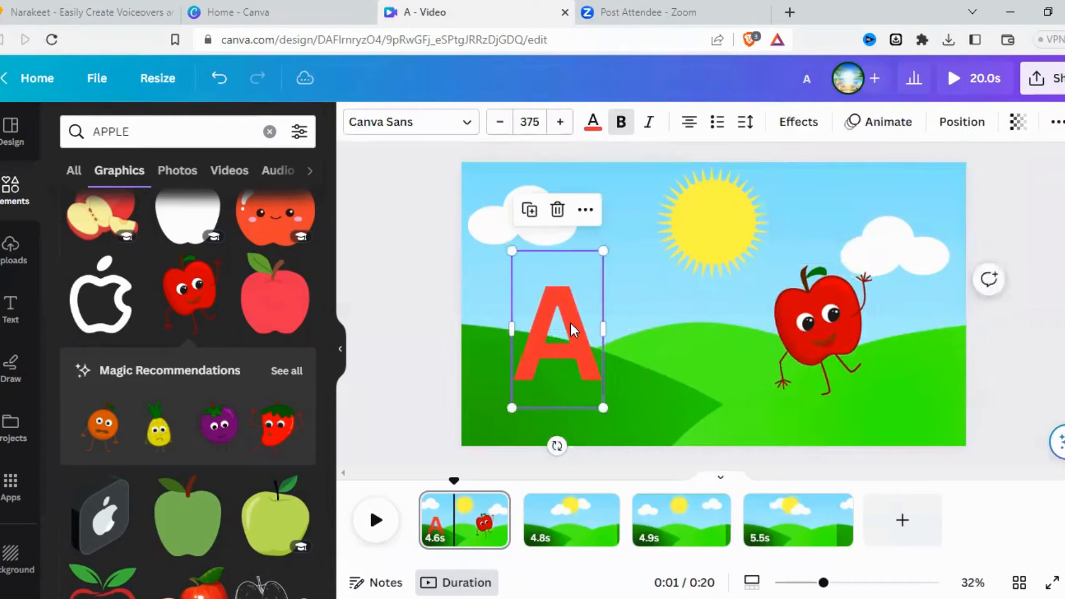
{"action": "left_click", "coordinate": [597, 131]}
{"action": "scroll", "coordinate": [189, 358], "scroll_direction": "down", "scroll_amount": 2}
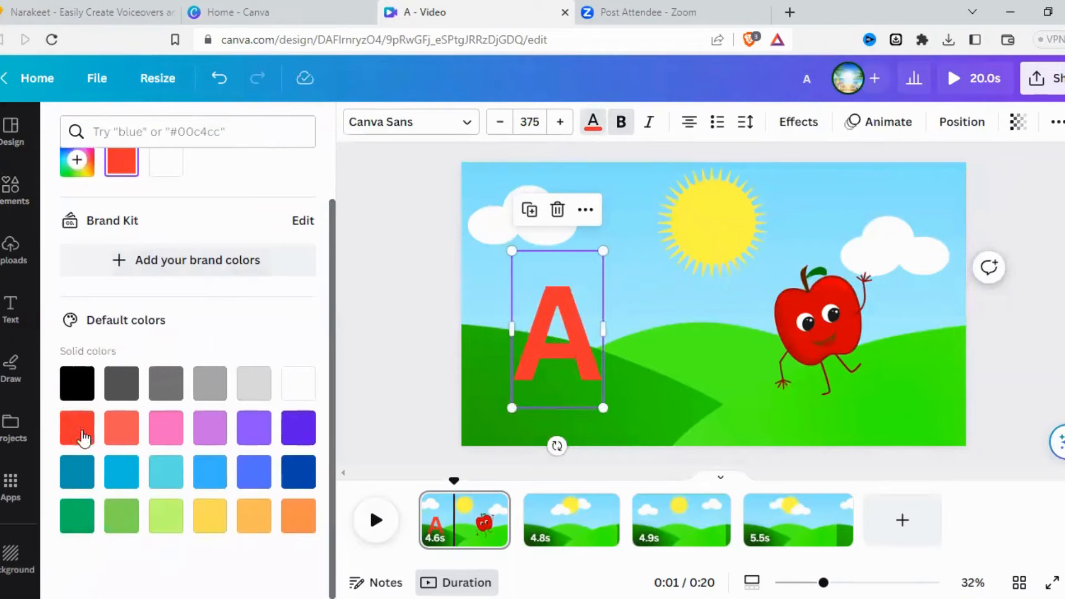
{"action": "left_click", "coordinate": [297, 428]}
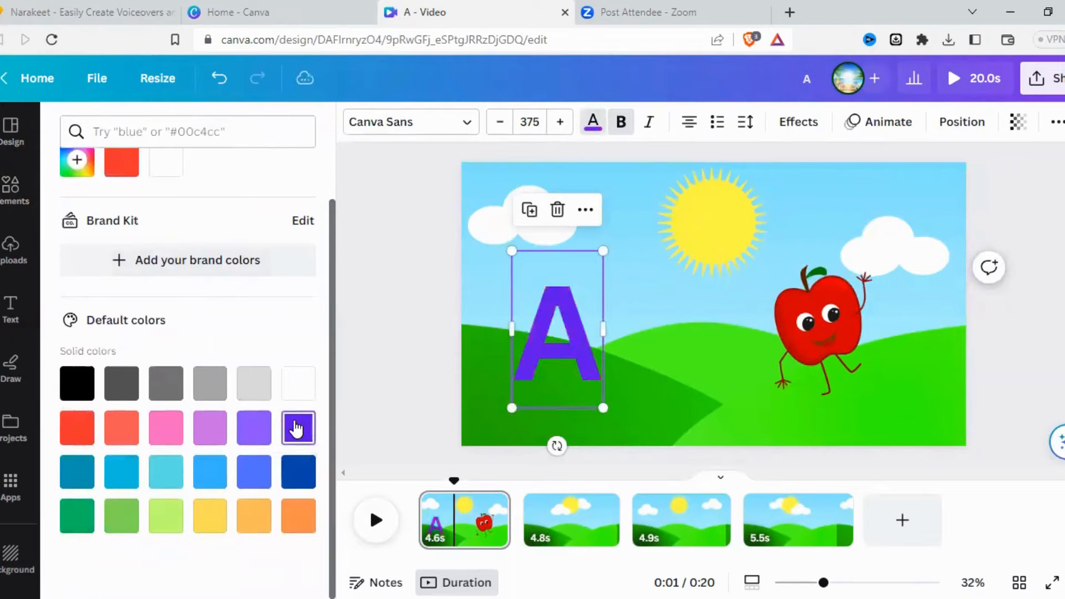
{"action": "left_click", "coordinate": [77, 161]}
{"action": "left_click_drag", "start_coordinate": [236, 303], "coordinate": [244, 302]}
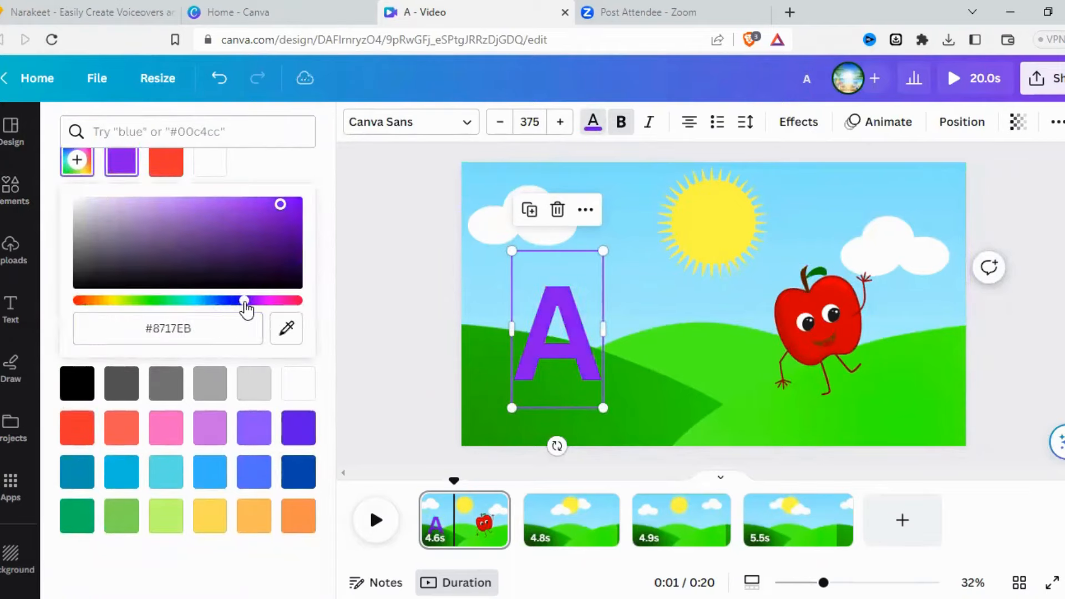
{"action": "left_click_drag", "start_coordinate": [279, 209], "coordinate": [295, 202]}
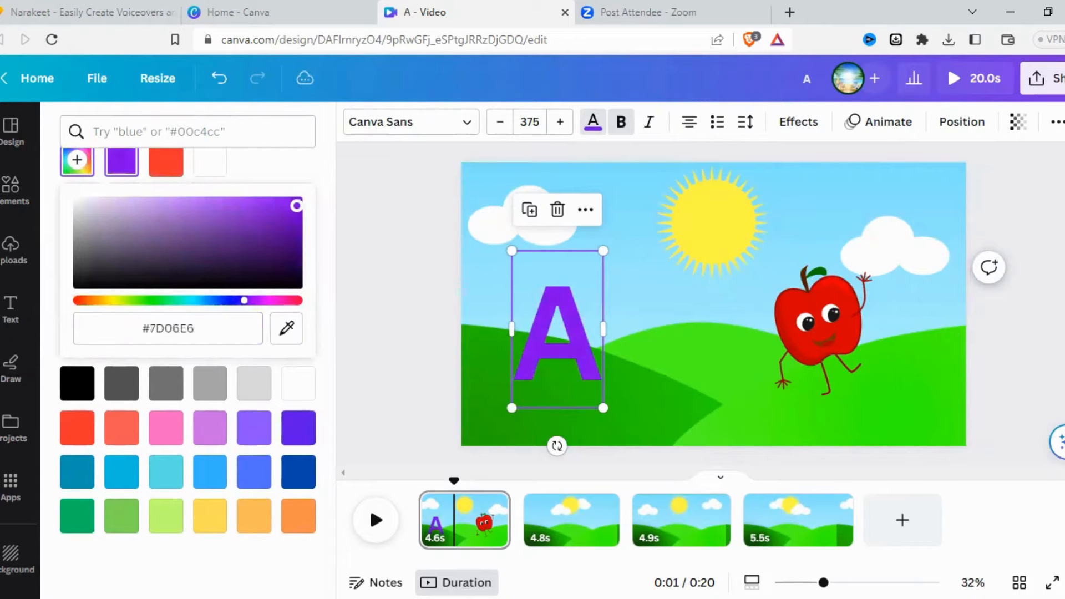
{"action": "left_click", "coordinate": [350, 258]}
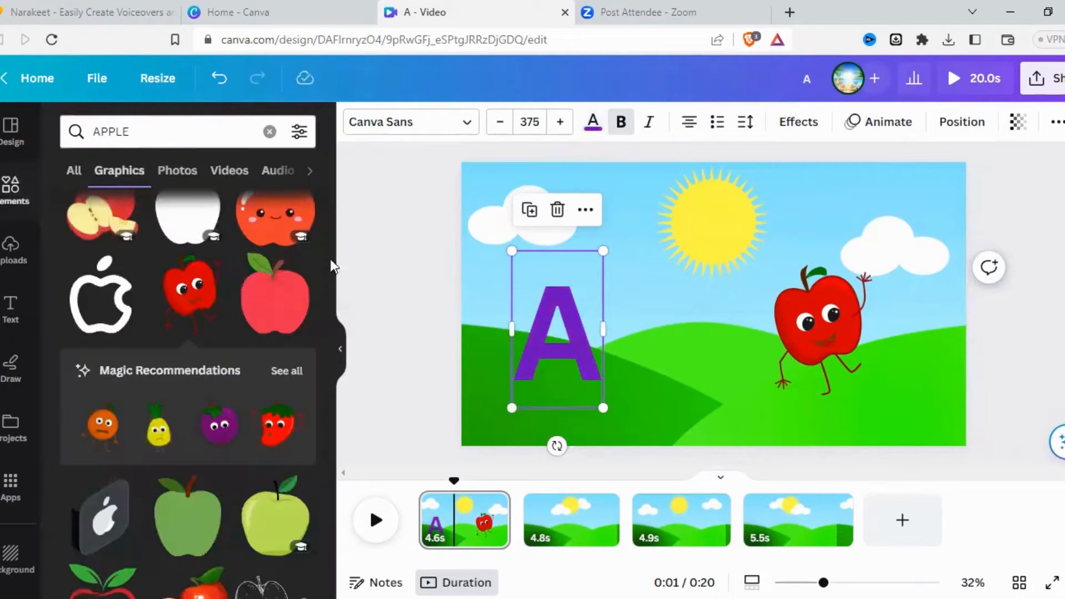
- Search the elements for "HAND SIGN" graphics and insert the pink hand with a raised index finger
{"action": "left_click", "coordinate": [269, 133]}
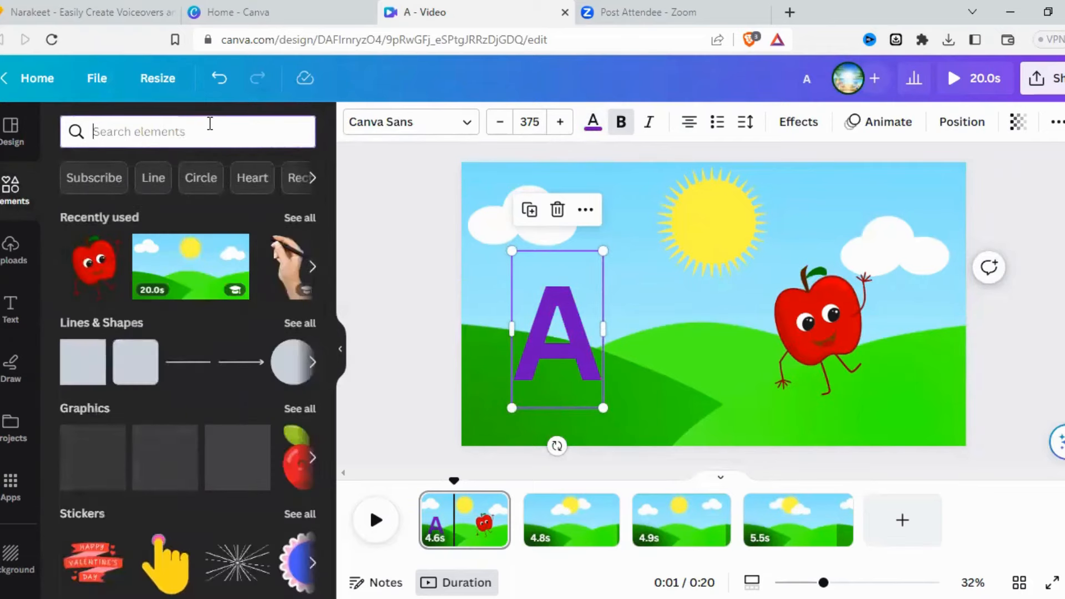
{"action": "type", "text": "HAND SIGN"}
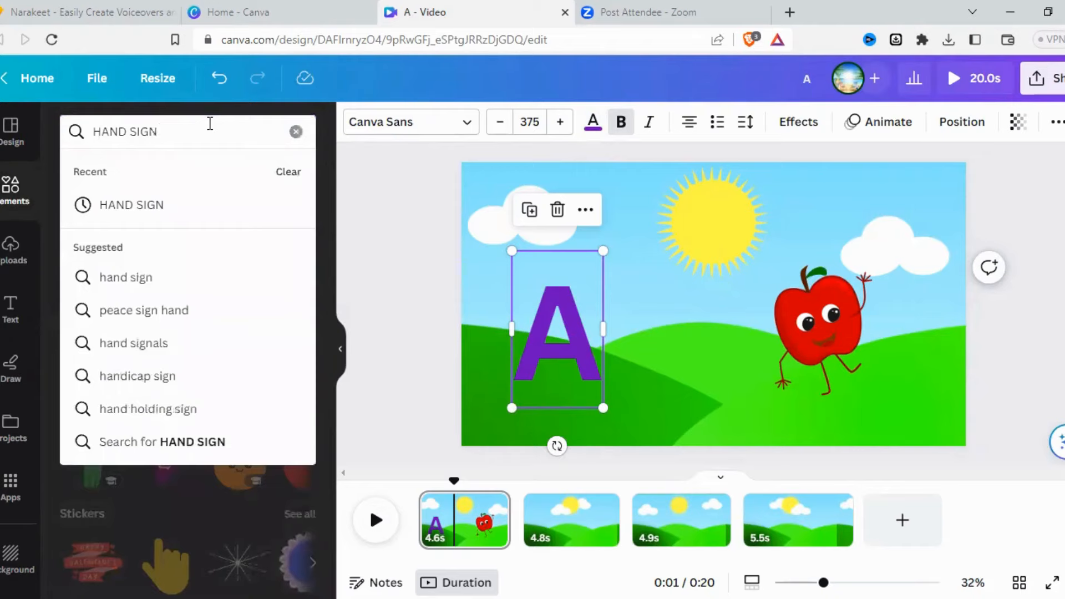
{"action": "key", "text": "Return"}
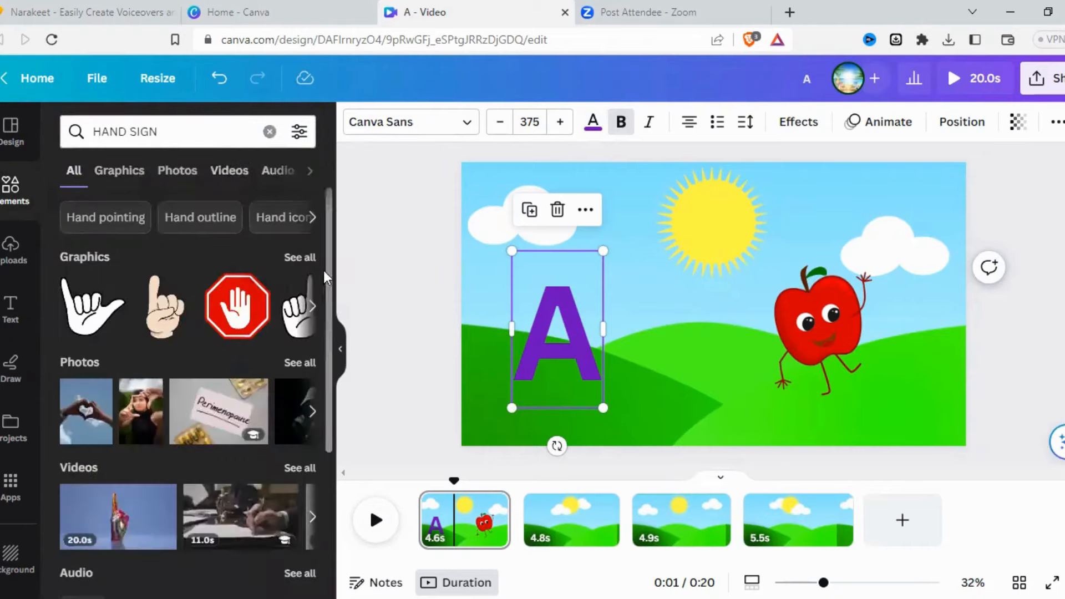
{"action": "left_click", "coordinate": [309, 257]}
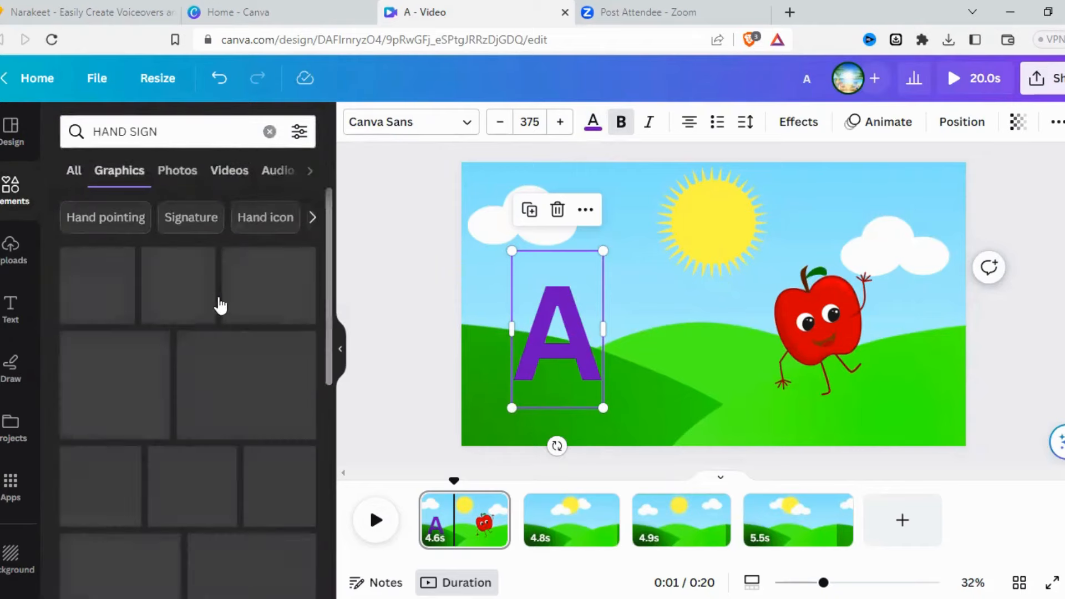
{"action": "scroll", "coordinate": [203, 324], "scroll_direction": "down", "scroll_amount": 3}
{"action": "scroll", "coordinate": [224, 414], "scroll_direction": "down", "scroll_amount": 7}
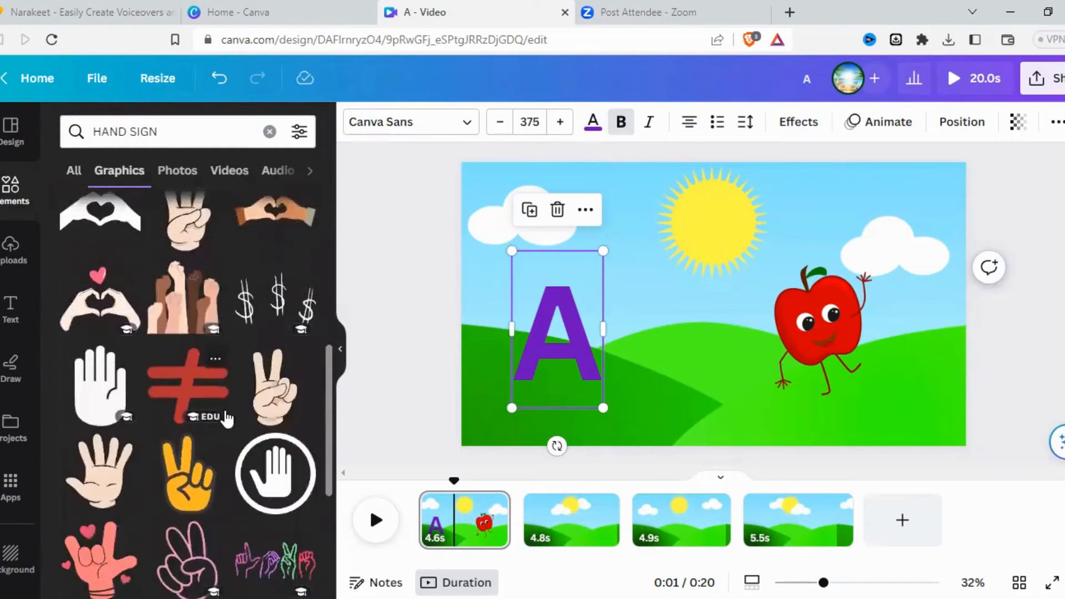
{"action": "scroll", "coordinate": [222, 333], "scroll_direction": "down", "scroll_amount": 4}
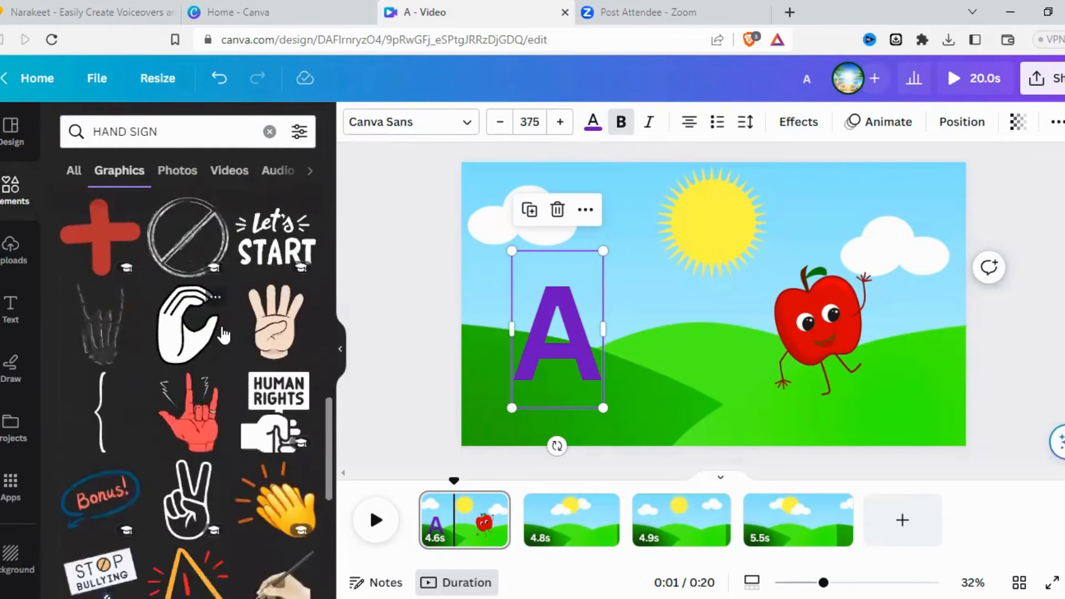
{"action": "scroll", "coordinate": [223, 335], "scroll_direction": "down", "scroll_amount": 10}
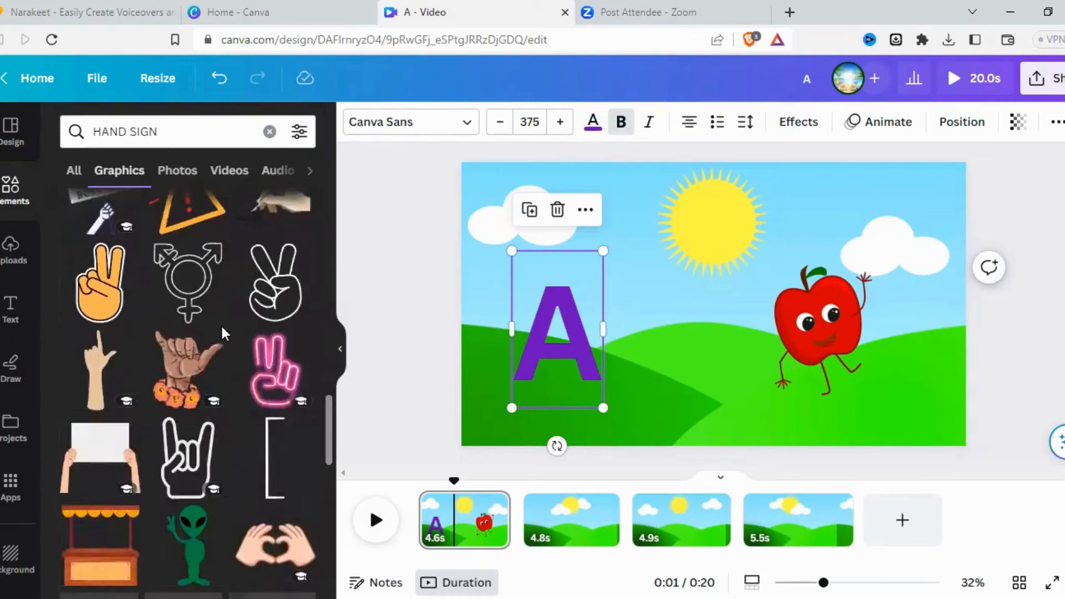
{"action": "scroll", "coordinate": [221, 333], "scroll_direction": "down", "scroll_amount": 6}
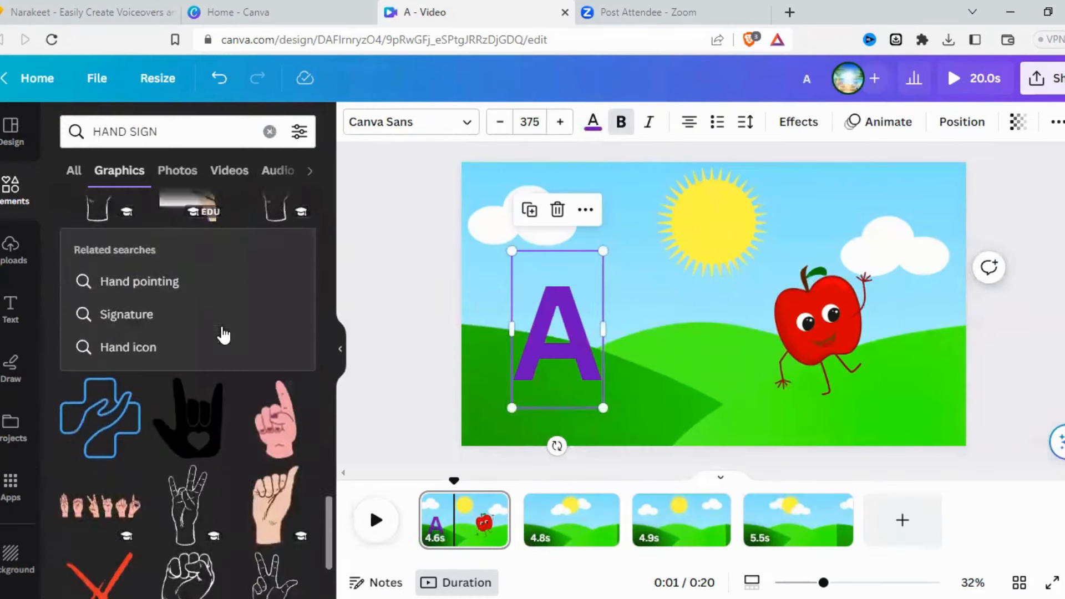
{"action": "left_click", "coordinate": [258, 310]}
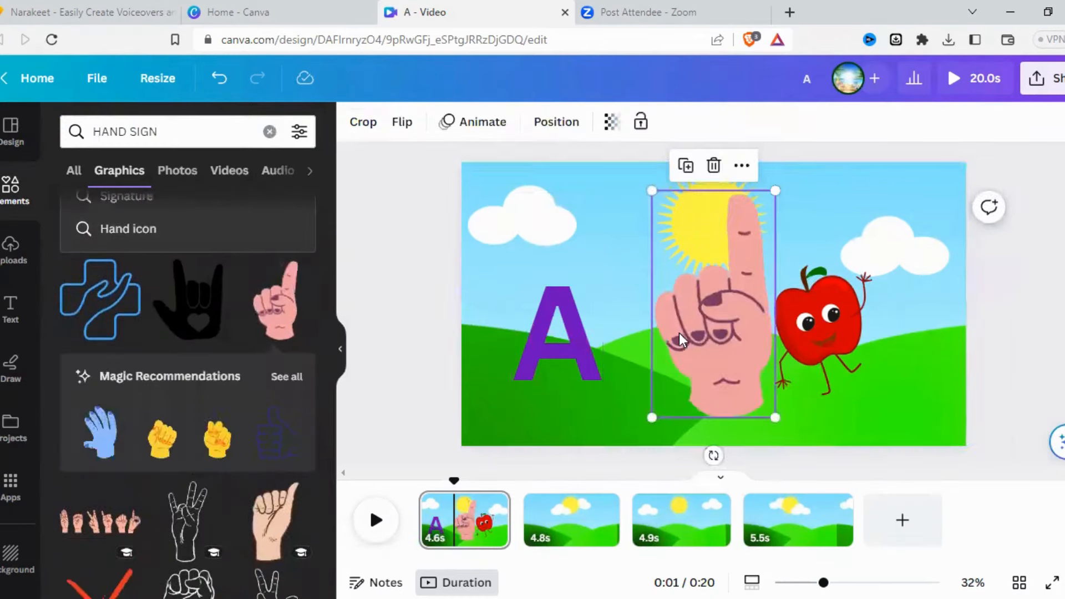
- Flip the hand horizontally, rotate it to point at the apple, and shrink it to fit between the letter and the apple
{"action": "left_click", "coordinate": [404, 122]}
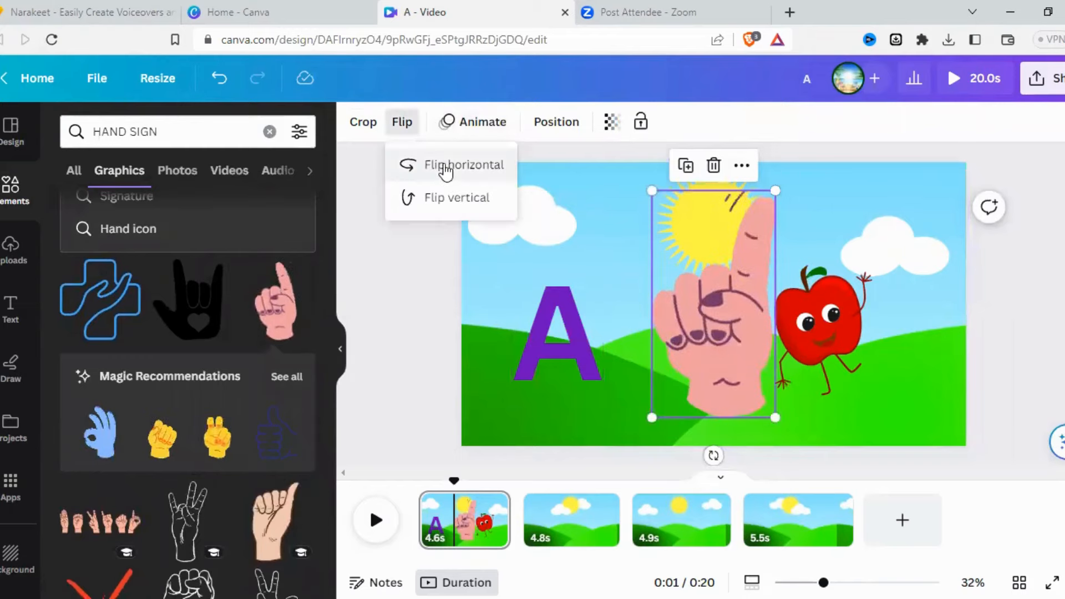
{"action": "left_click_drag", "start_coordinate": [713, 453], "coordinate": [555, 350]}
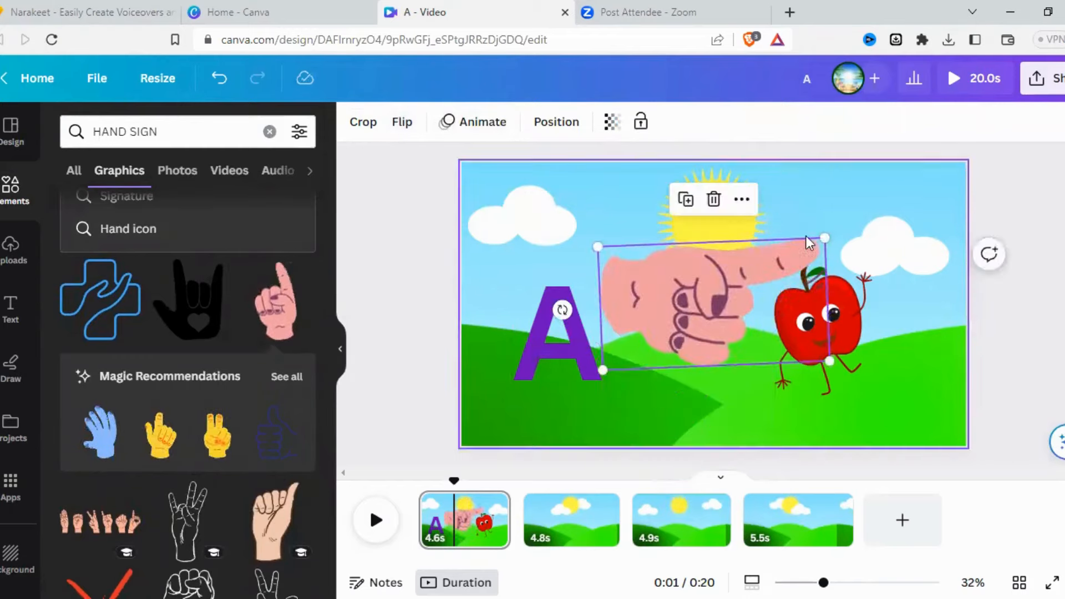
{"action": "left_click_drag", "start_coordinate": [811, 237], "coordinate": [792, 301]}
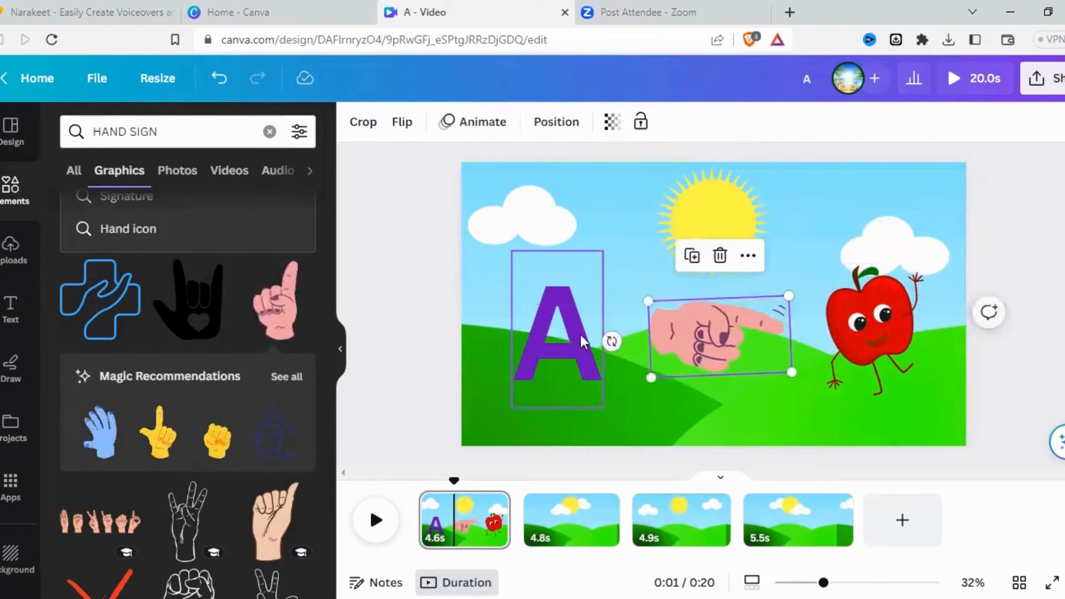
- Nudge the letter A slightly toward the hand and lower the hand a little to even out the row
{"action": "left_click", "coordinate": [581, 335]}
{"action": "left_click_drag", "start_coordinate": [584, 338], "coordinate": [592, 337]}
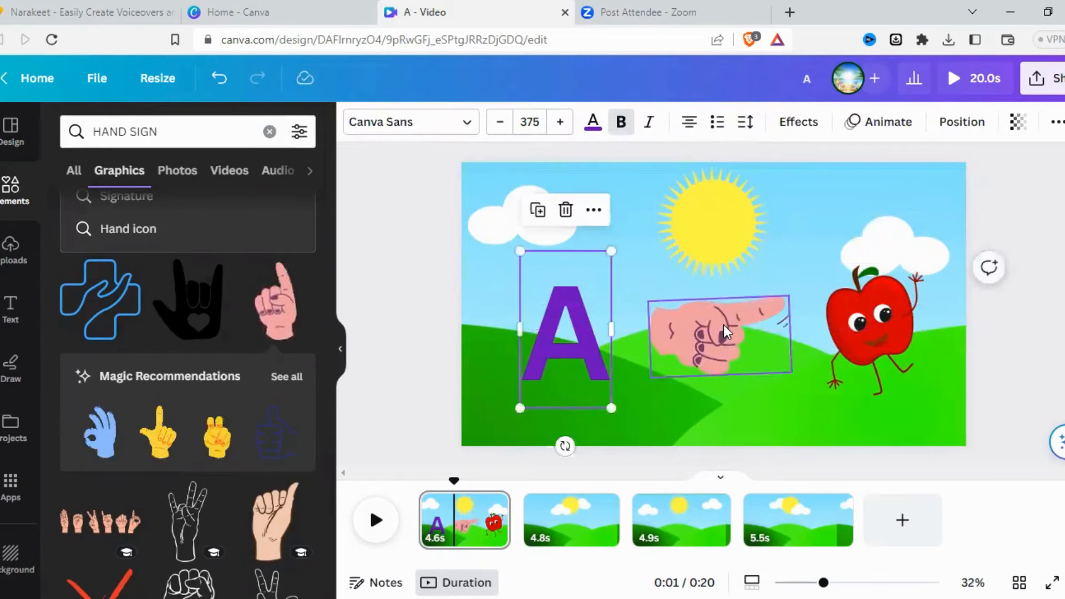
{"action": "left_click_drag", "start_coordinate": [723, 325], "coordinate": [724, 334]}
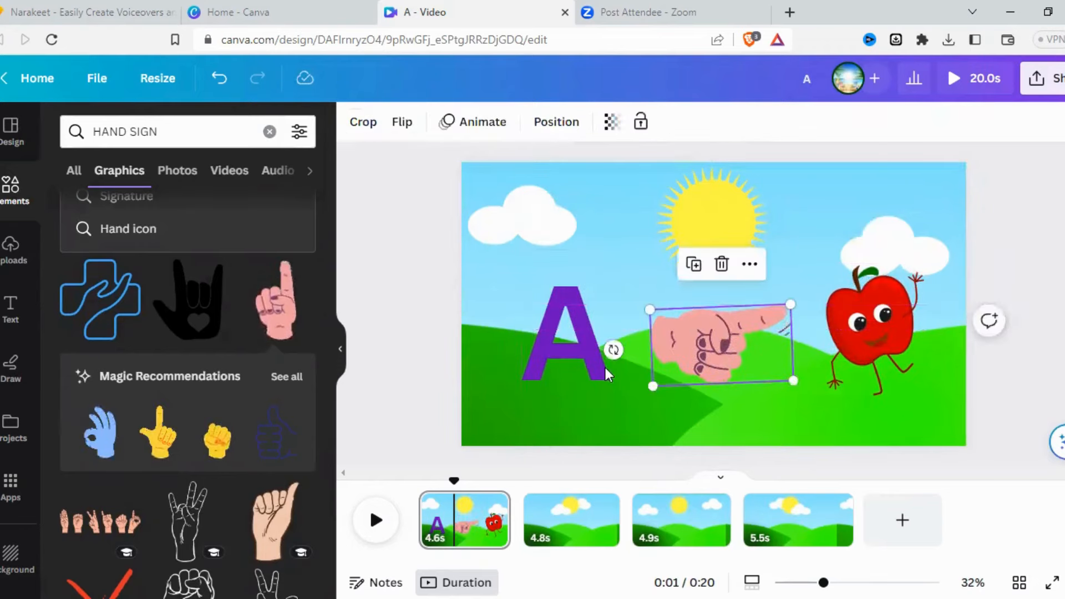
- Apply the Wipe text animation to the letter A and slow its speed to well below the midpoint
{"action": "left_click", "coordinate": [582, 337]}
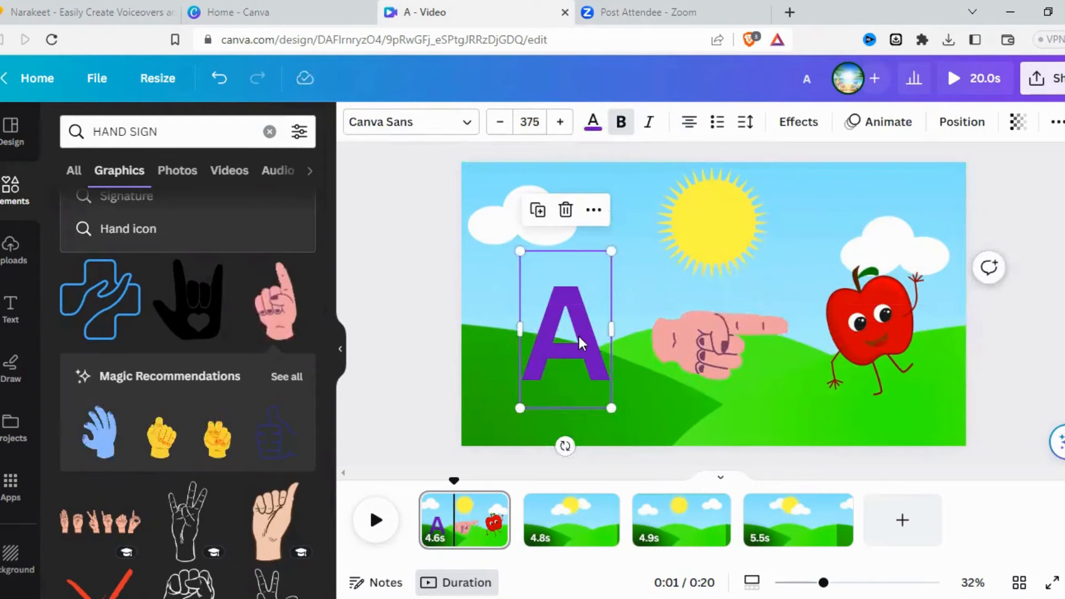
{"action": "left_click", "coordinate": [888, 124]}
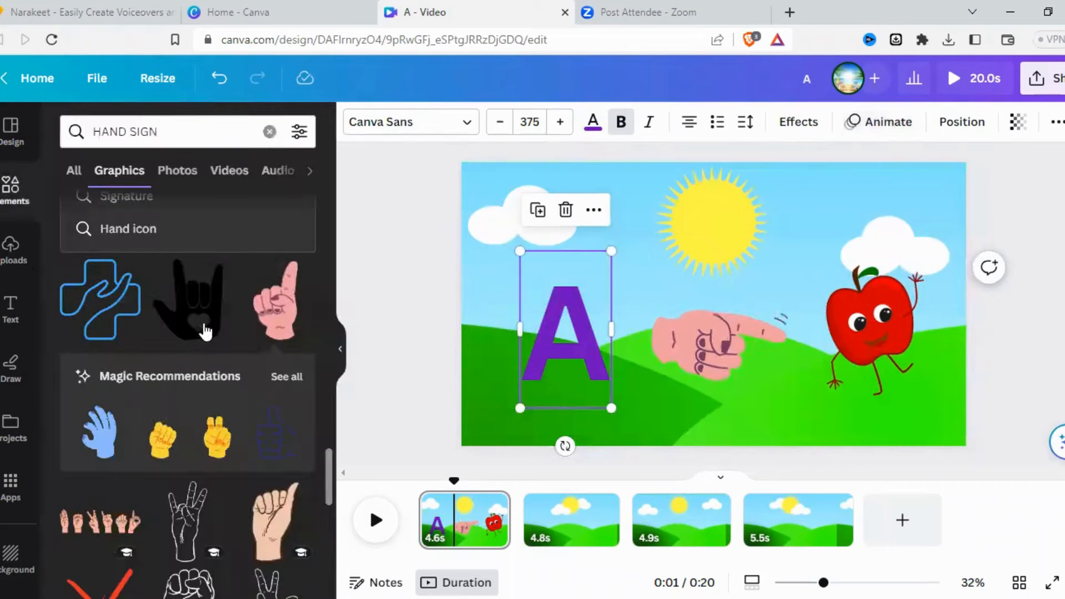
{"action": "left_click", "coordinate": [786, 129]}
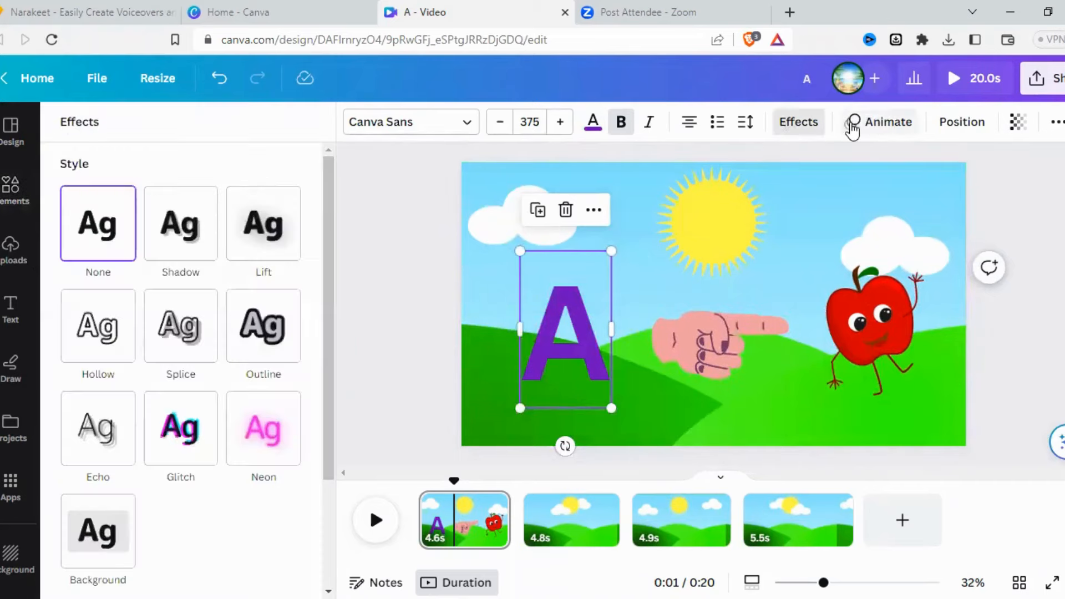
{"action": "left_click", "coordinate": [855, 126]}
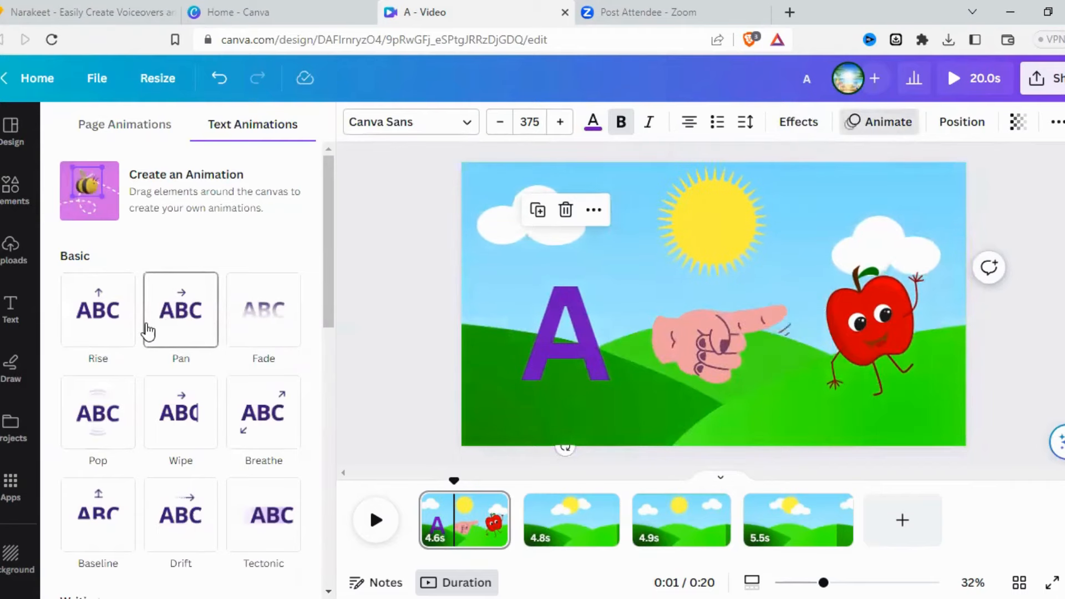
{"action": "left_click", "coordinate": [173, 416]}
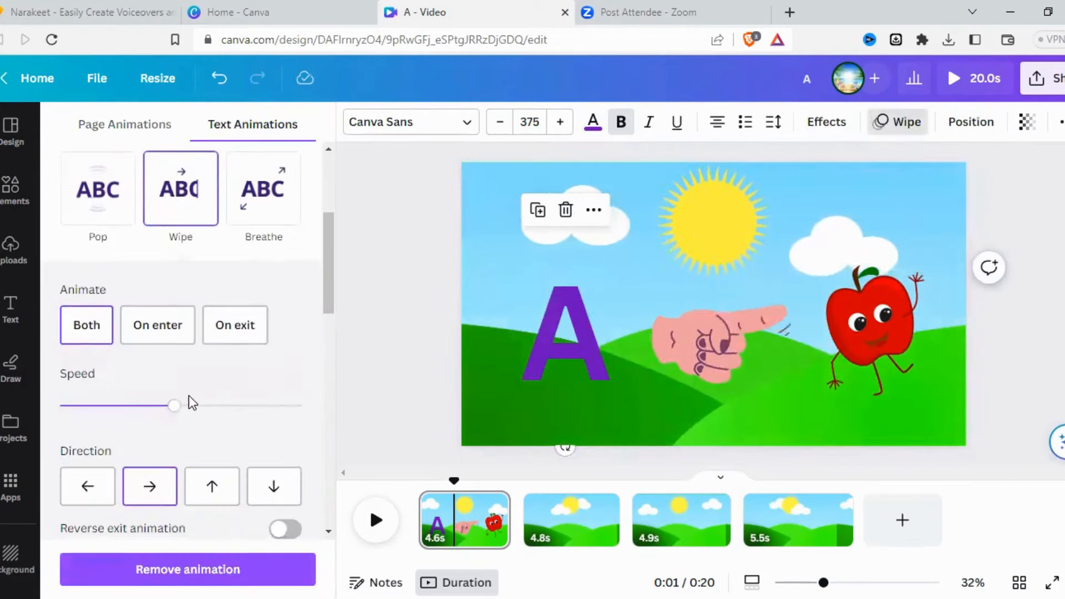
{"action": "left_click_drag", "start_coordinate": [172, 409], "coordinate": [101, 415]}
{"action": "left_click", "coordinate": [431, 349]}
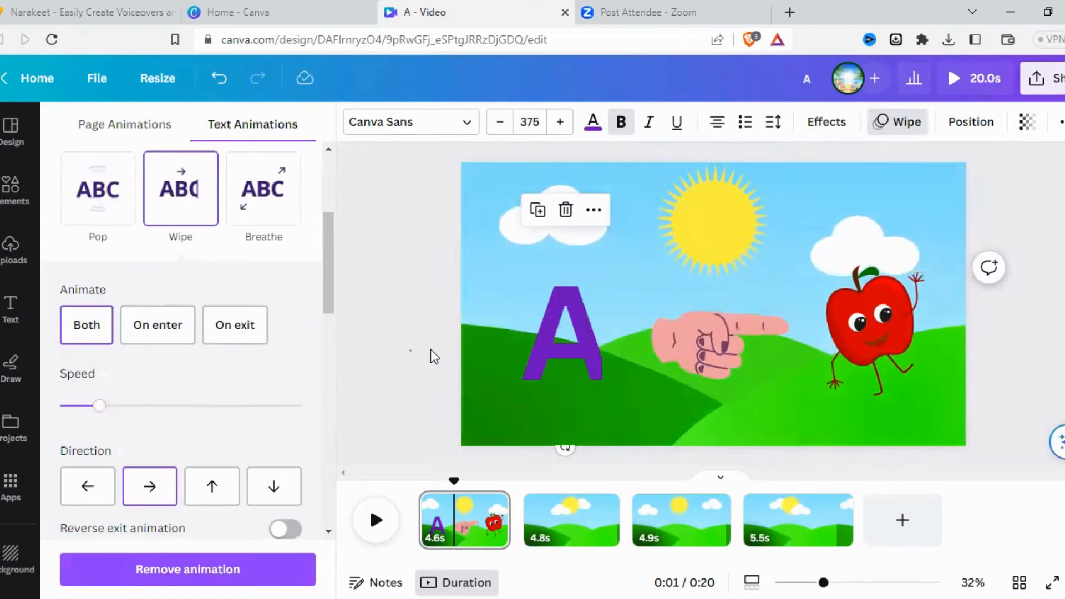
- Apply the Breathe animation to the cartoon apple with a reduced scale
{"action": "left_click", "coordinate": [890, 326]}
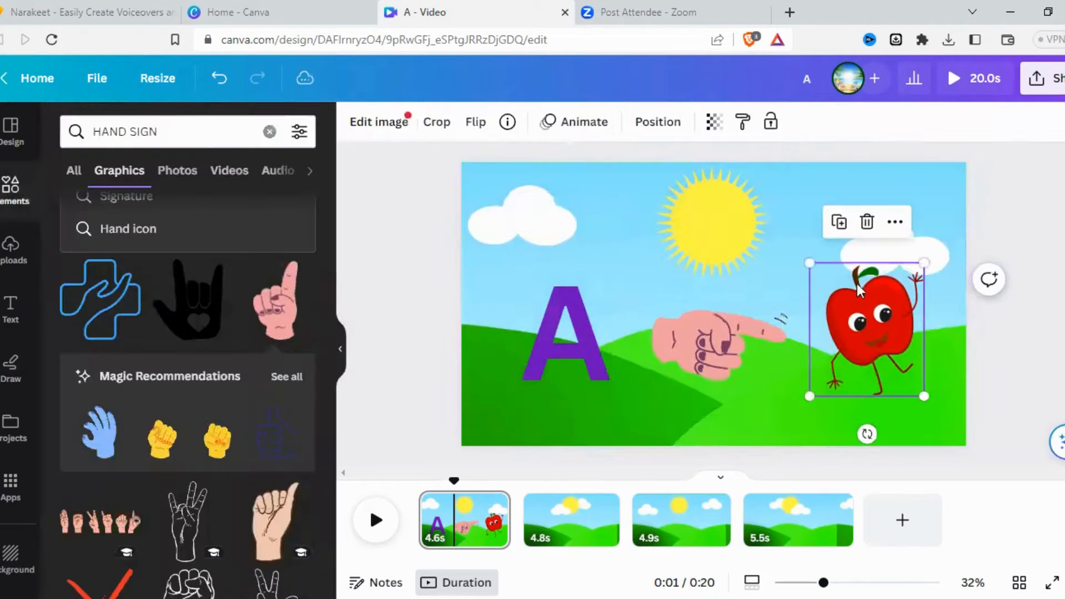
{"action": "left_click", "coordinate": [561, 118]}
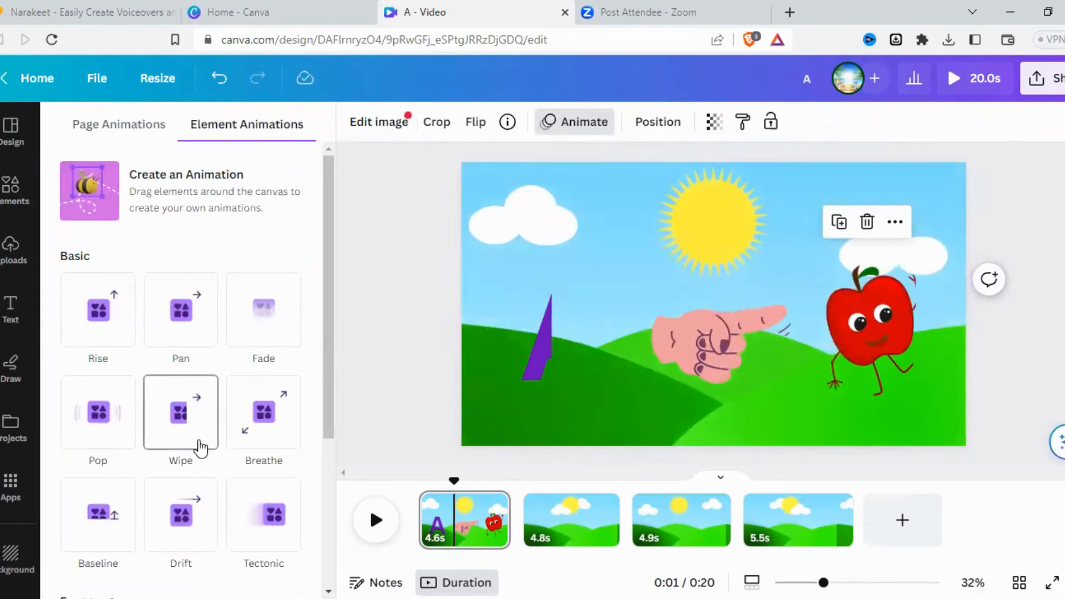
{"action": "left_click", "coordinate": [273, 432]}
{"action": "scroll", "coordinate": [273, 430], "scroll_direction": "down", "scroll_amount": 1}
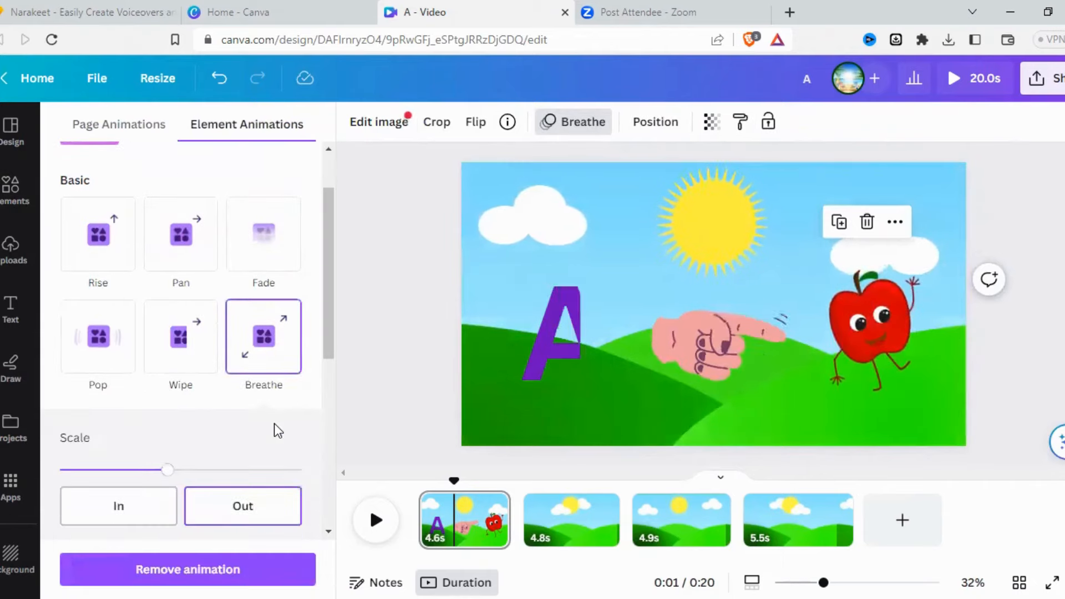
{"action": "left_click", "coordinate": [127, 469]}
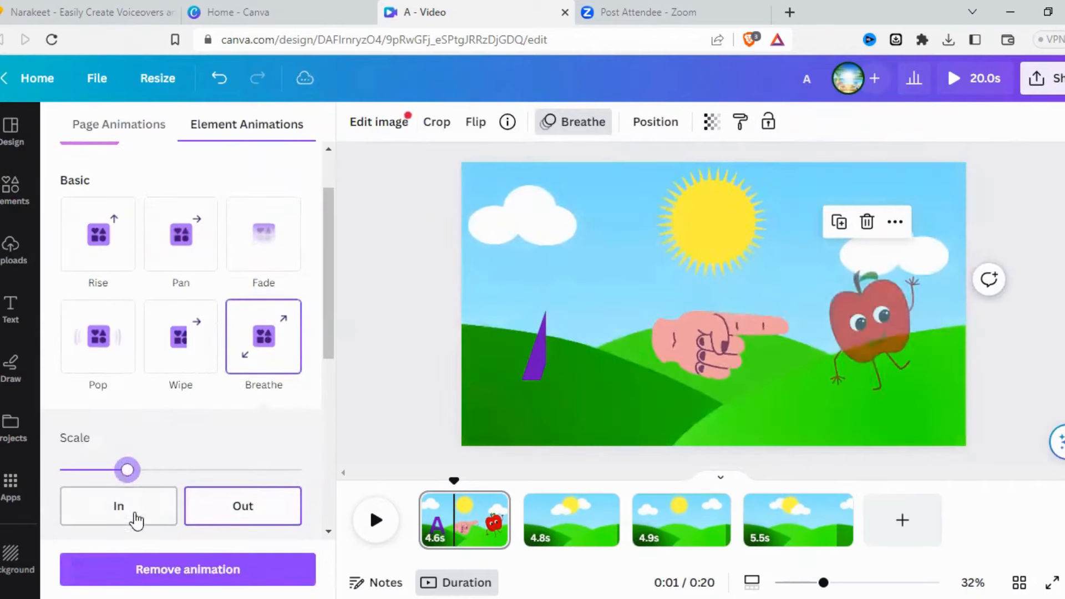
{"action": "left_click", "coordinate": [103, 467]}
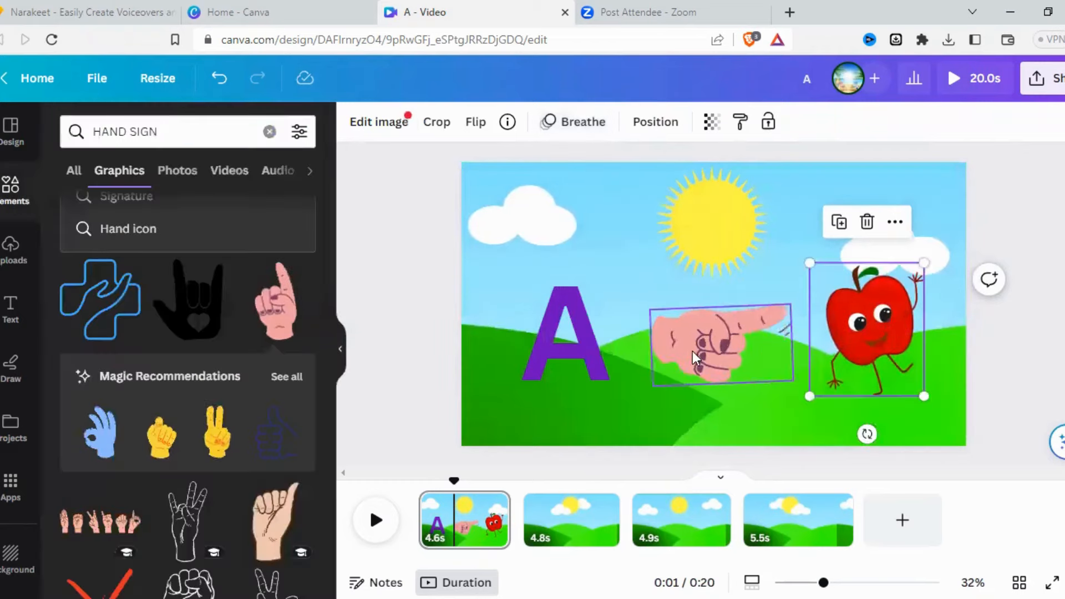
- Apply the Pan element animation to the pointing hand and slow its speed to well below the midpoint
{"action": "left_click", "coordinate": [692, 351]}
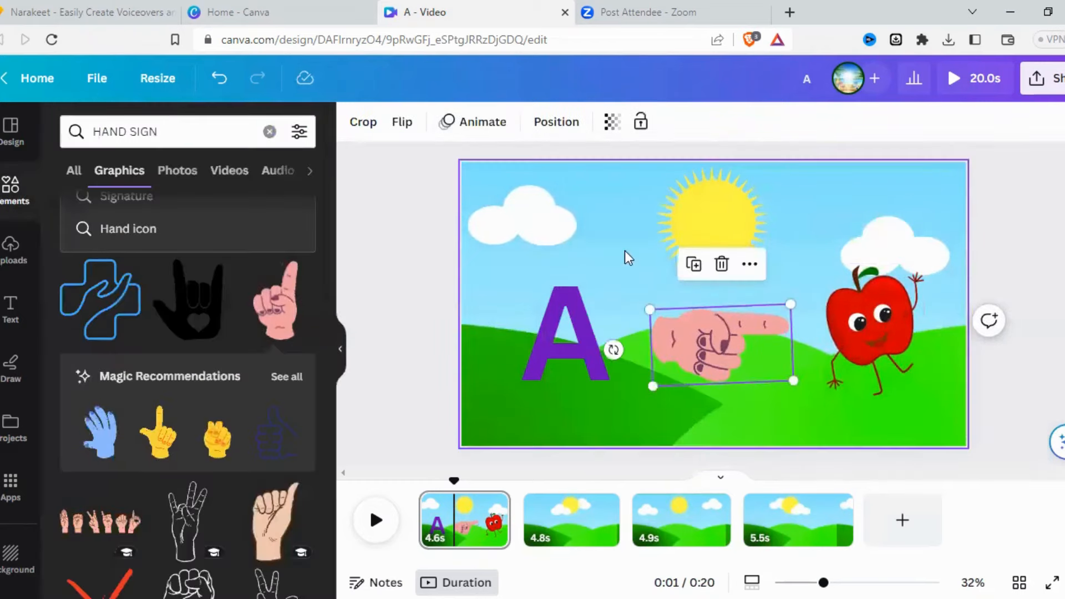
{"action": "left_click", "coordinate": [472, 121]}
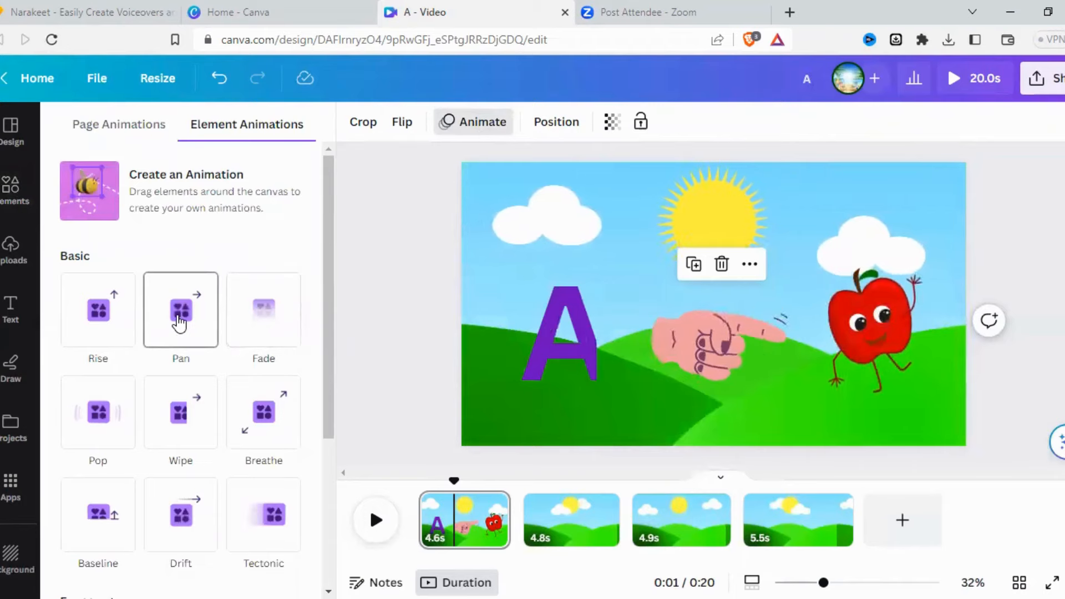
{"action": "left_click", "coordinate": [178, 323]}
{"action": "left_click", "coordinate": [94, 406]}
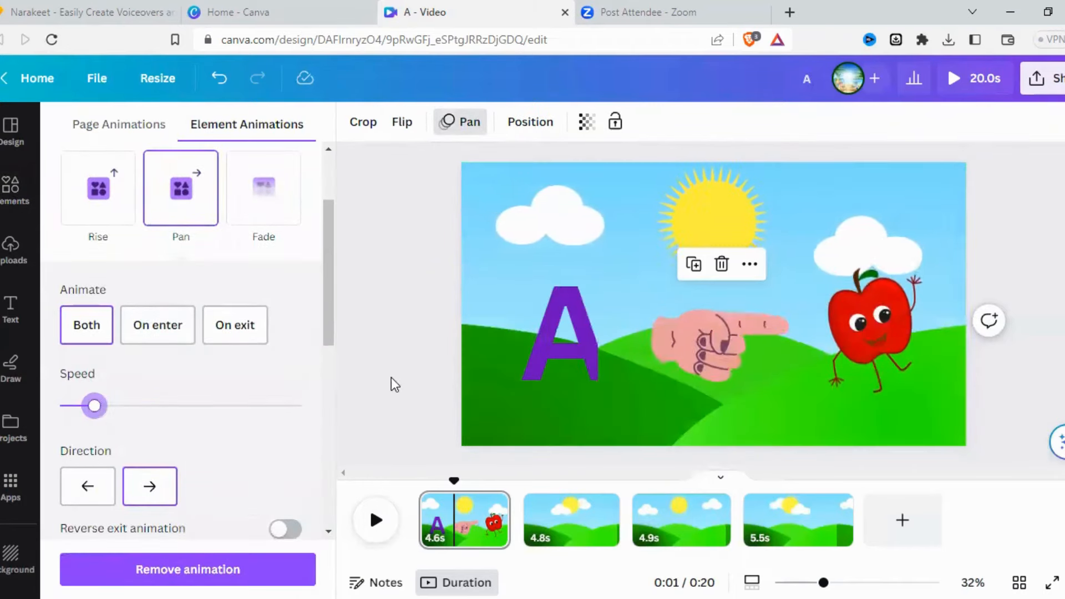
{"action": "left_click", "coordinate": [409, 354]}
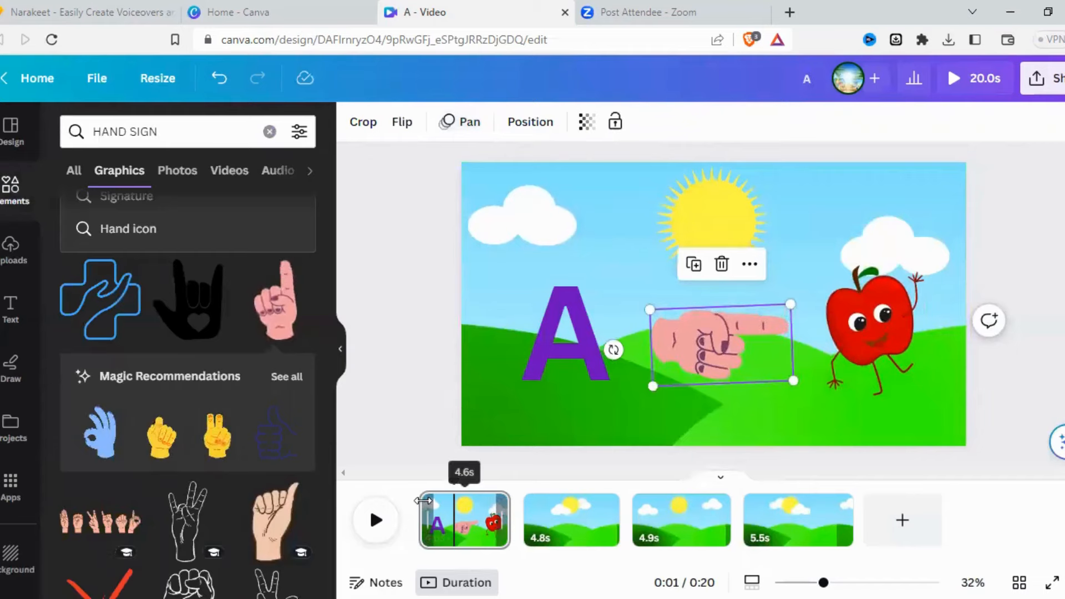
- Play the first page from its start to check the letter, hand and apple animations
{"action": "left_click", "coordinate": [423, 517]}
{"action": "left_click", "coordinate": [377, 520]}
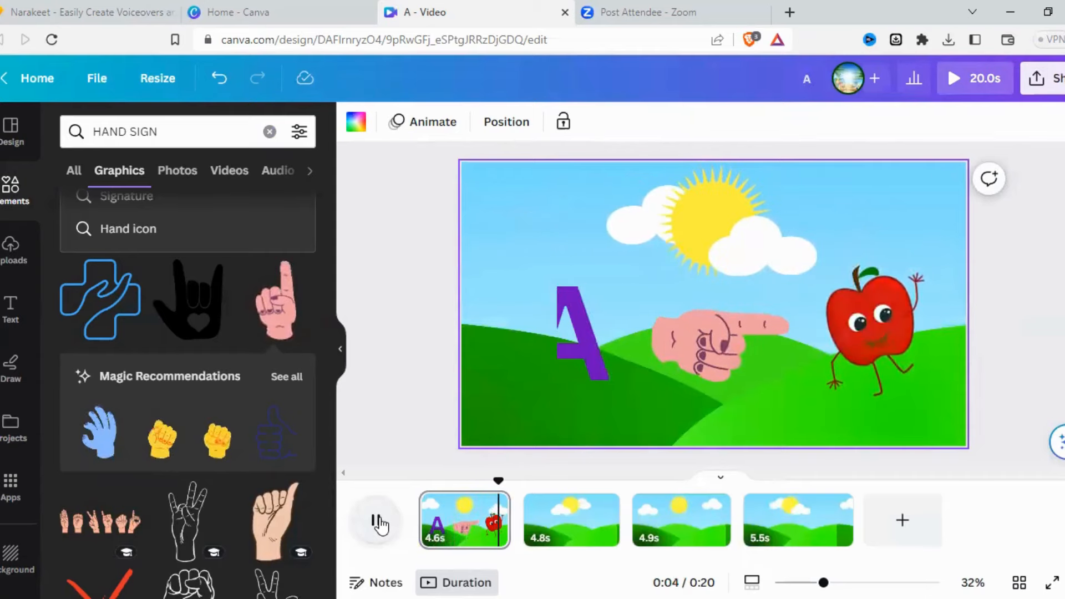
{"action": "left_click", "coordinate": [377, 520]}
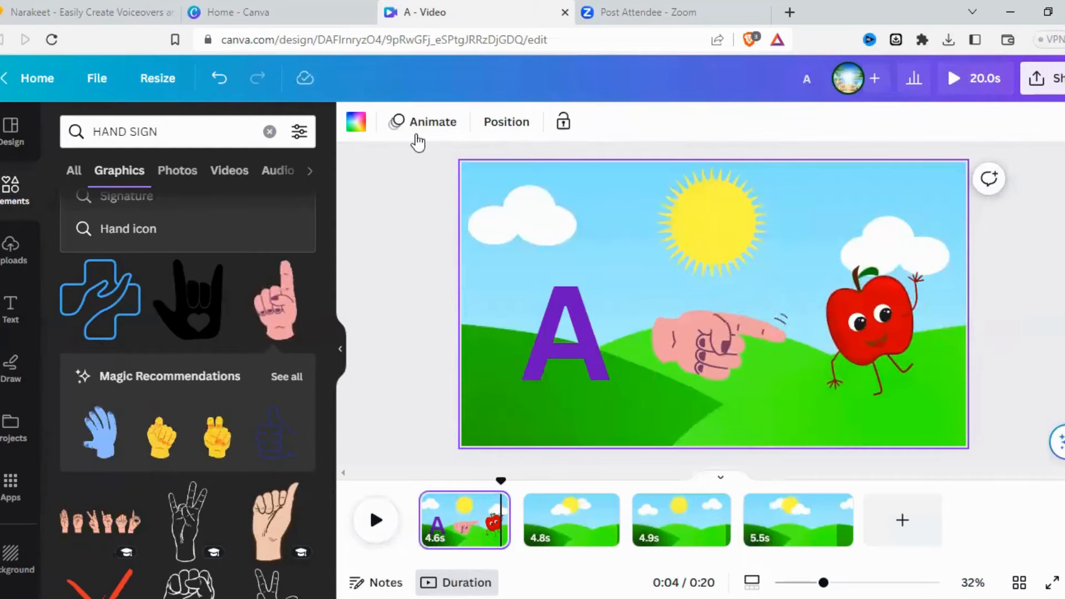
- Adjust the first page's background video by raising its contrast to 33 and its saturation to 39
{"action": "left_click", "coordinate": [493, 244]}
{"action": "left_click", "coordinate": [418, 121]}
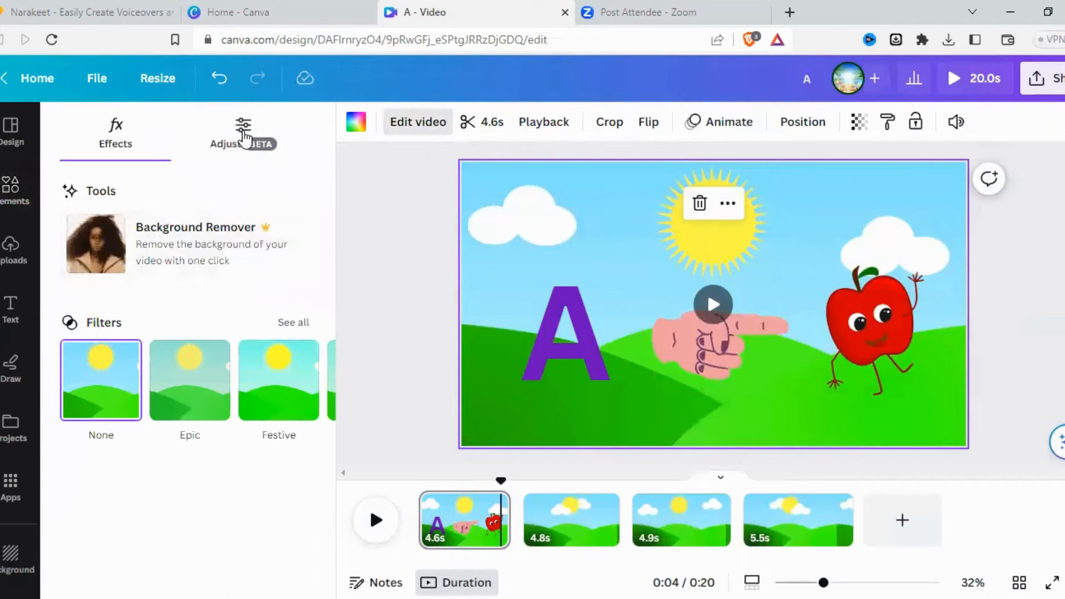
{"action": "left_click", "coordinate": [243, 136]}
{"action": "left_click_drag", "start_coordinate": [192, 435], "coordinate": [234, 430]}
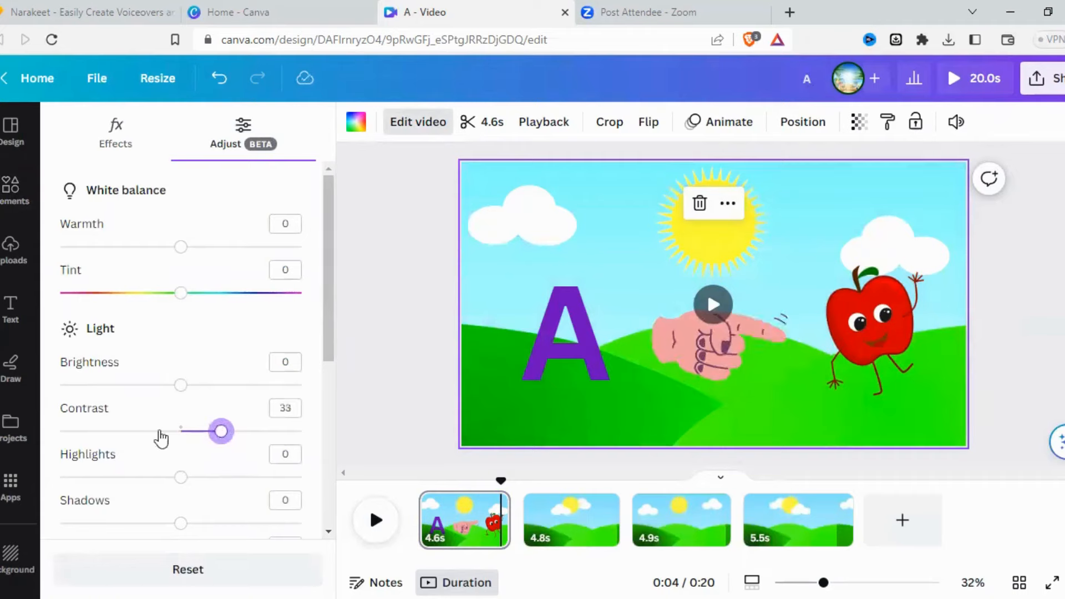
{"action": "scroll", "coordinate": [187, 355], "scroll_direction": "down", "scroll_amount": 5}
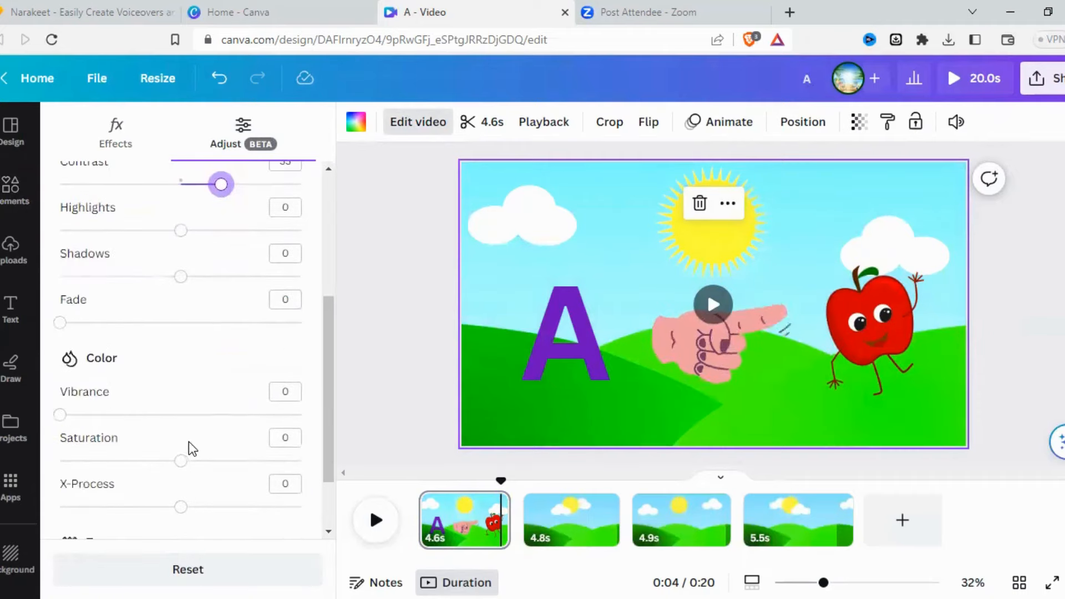
{"action": "left_click_drag", "start_coordinate": [179, 469], "coordinate": [222, 466]}
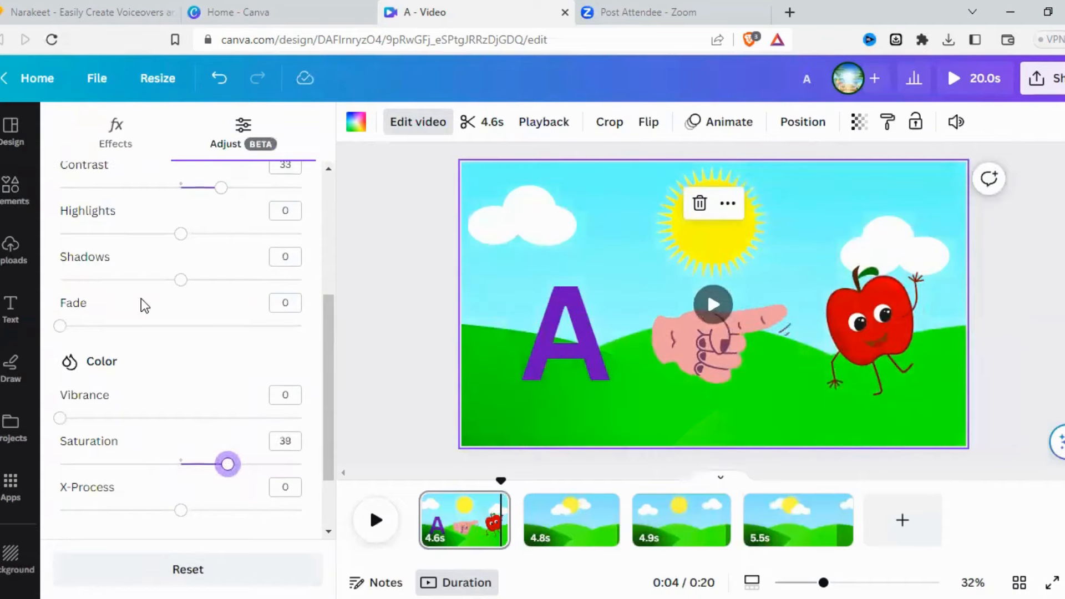
- Lower the background video's brightness to -5 and raise its contrast further
{"action": "scroll", "coordinate": [142, 304], "scroll_direction": "up", "scroll_amount": 3}
{"action": "left_click_drag", "start_coordinate": [167, 309], "coordinate": [159, 311]}
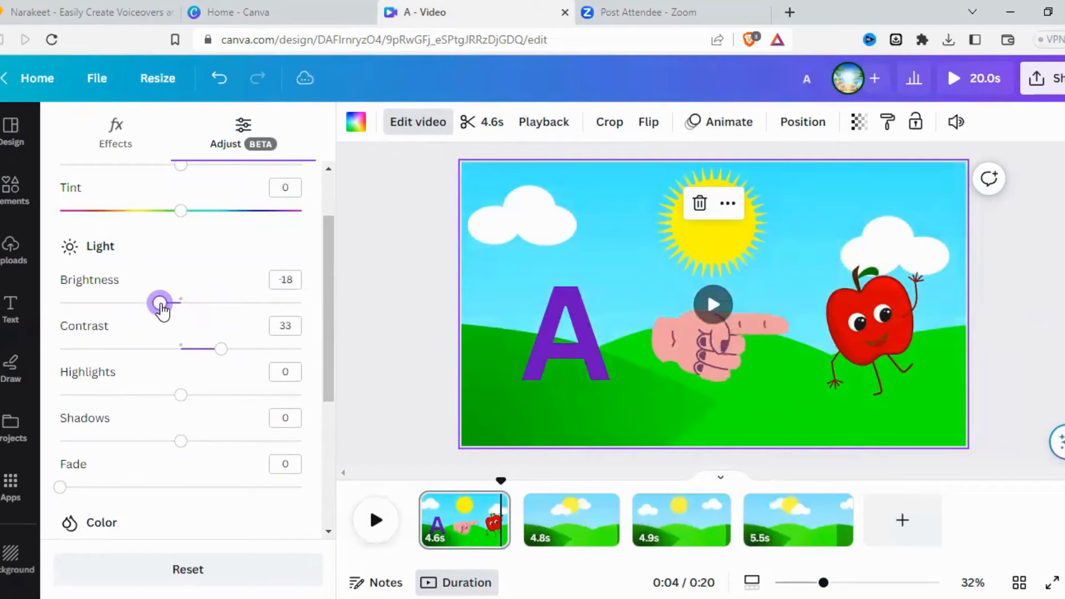
{"action": "left_click_drag", "start_coordinate": [165, 312], "coordinate": [173, 311]}
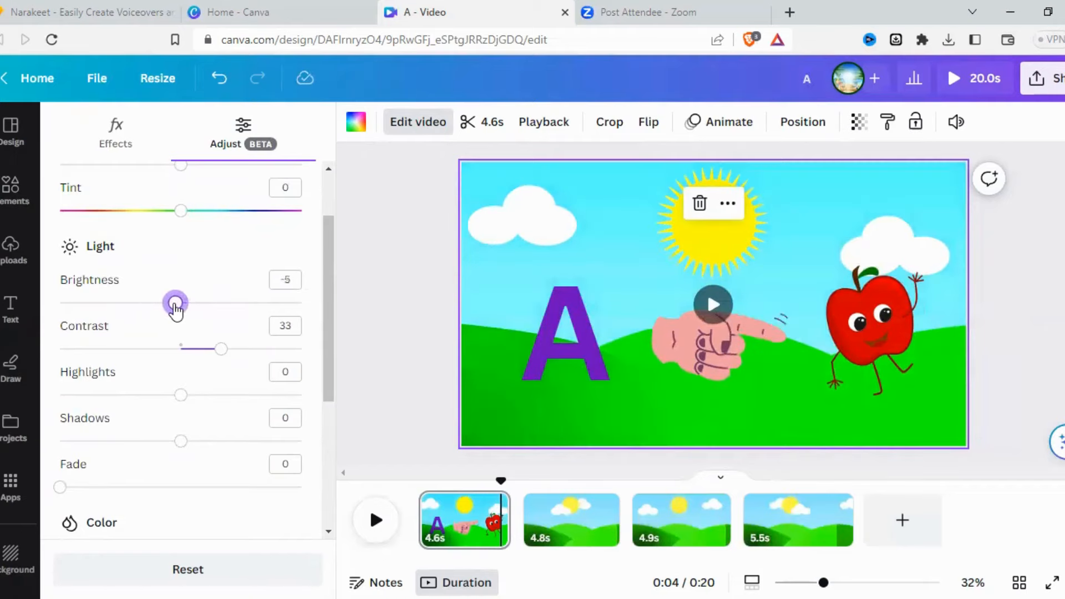
{"action": "left_click_drag", "start_coordinate": [221, 348], "coordinate": [253, 350]}
{"action": "left_click", "coordinate": [365, 333]}
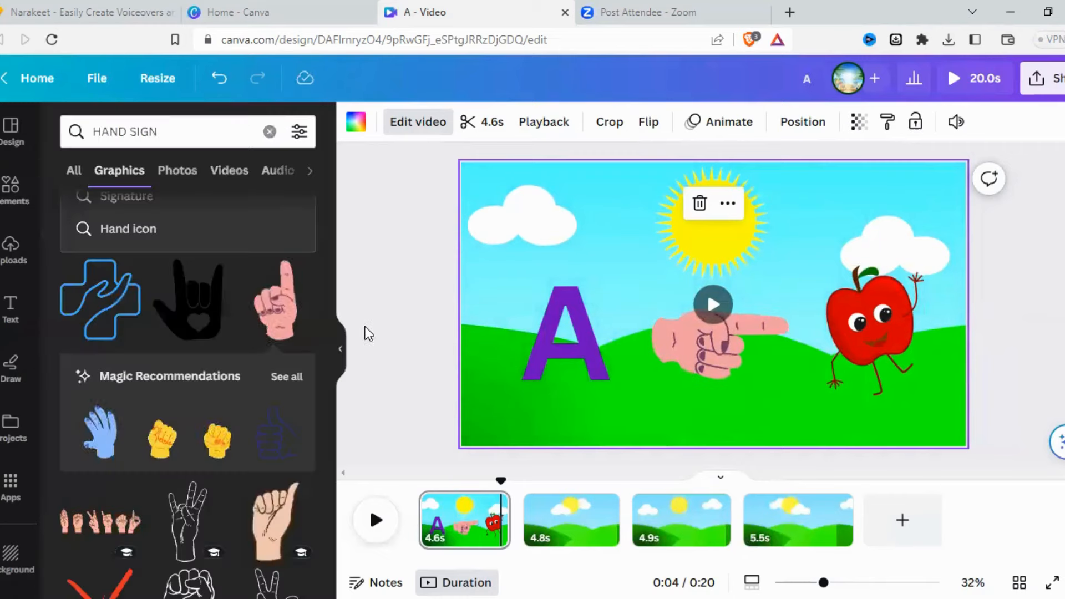
- Move the apple down slightly and preview the first page's playback
{"action": "left_click", "coordinate": [1023, 279]}
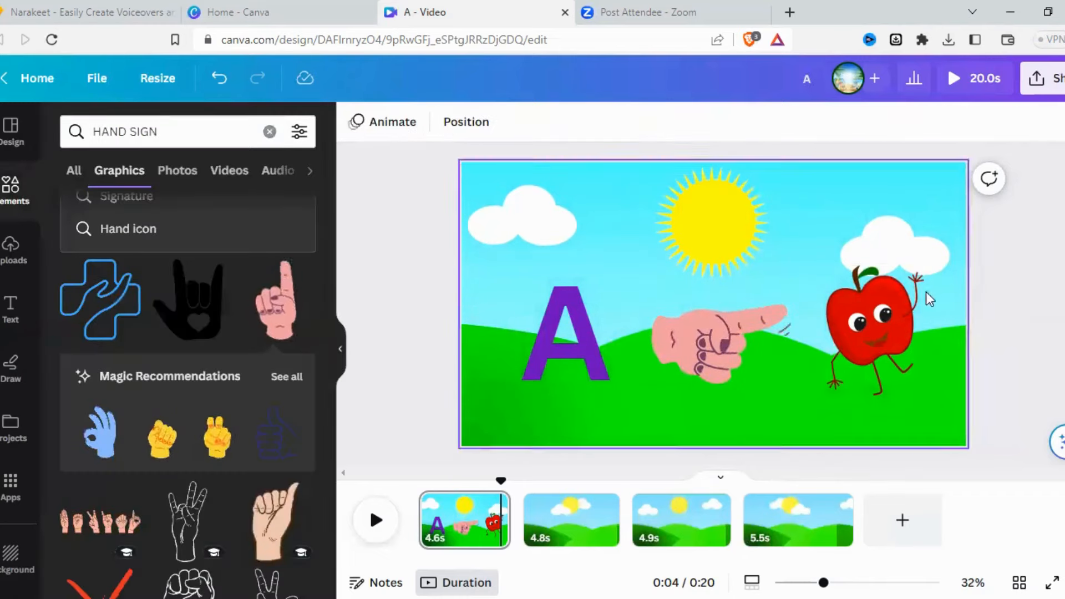
{"action": "left_click", "coordinate": [900, 307]}
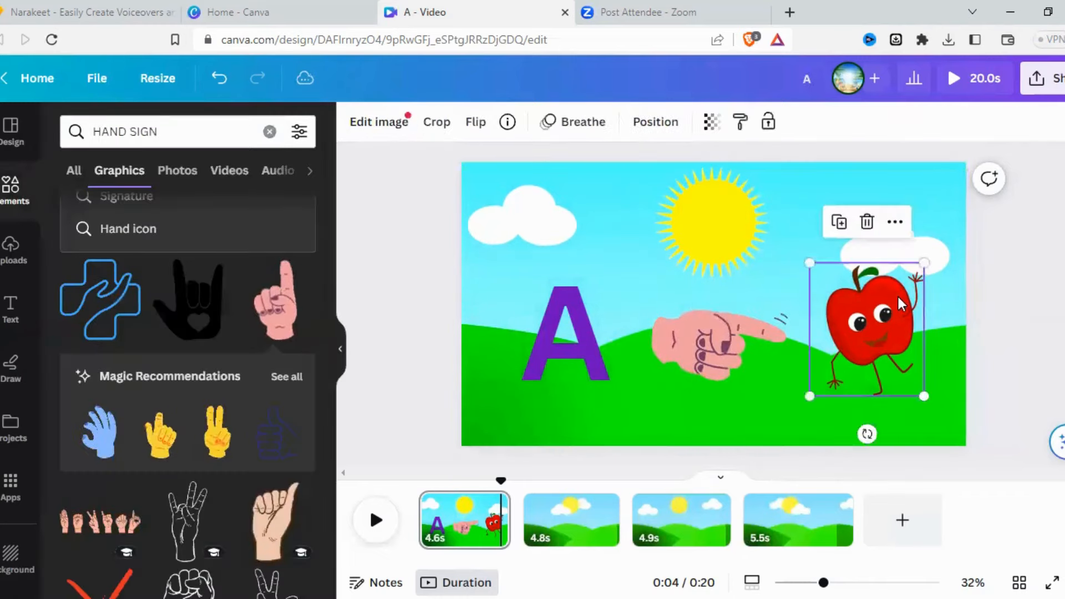
{"action": "left_click", "coordinate": [1027, 361]}
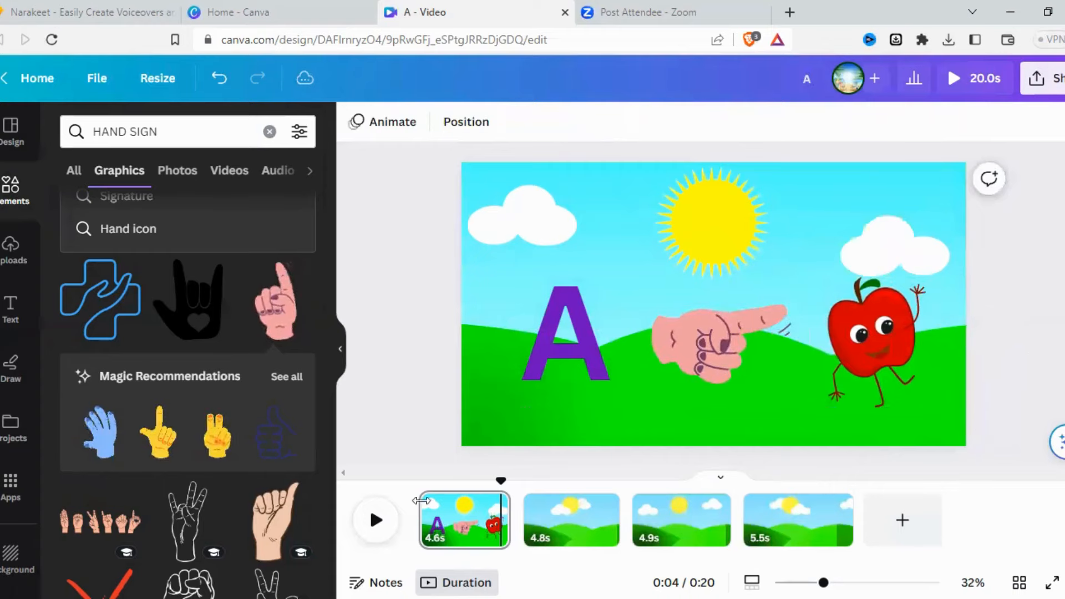
{"action": "left_click", "coordinate": [378, 520]}
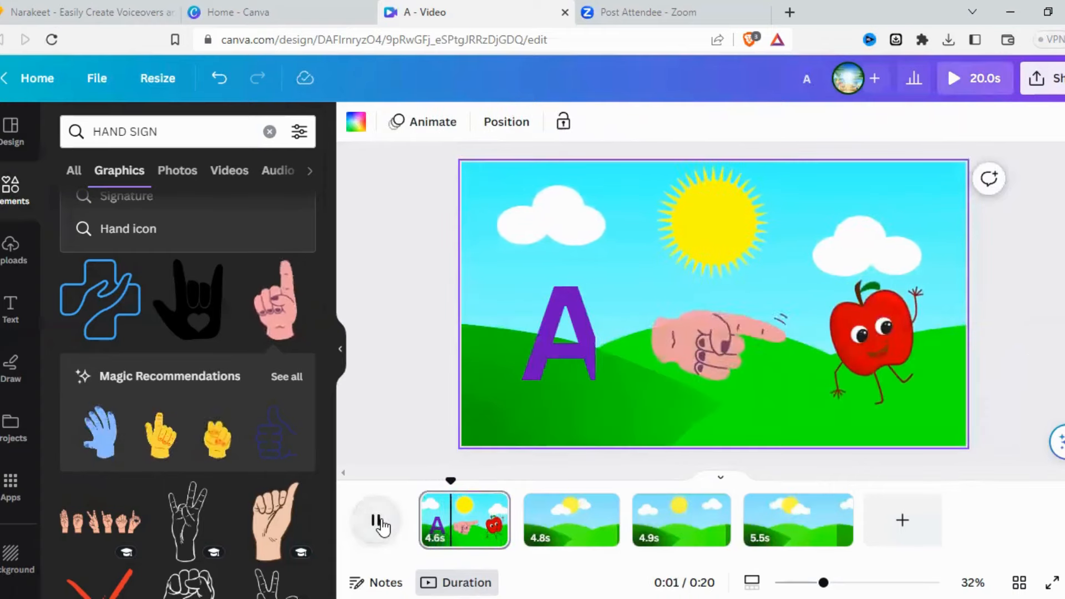
{"action": "left_click", "coordinate": [380, 523]}
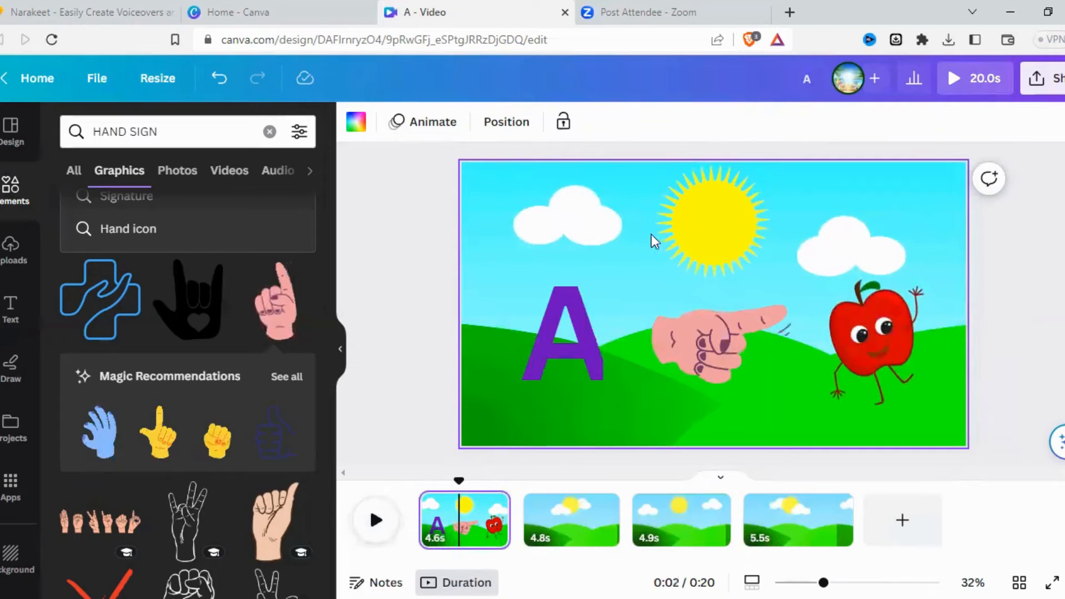
- Switch to Narakeet's text-to-audio page and set the voiceover language to English - American
{"action": "left_click", "coordinate": [94, 5]}
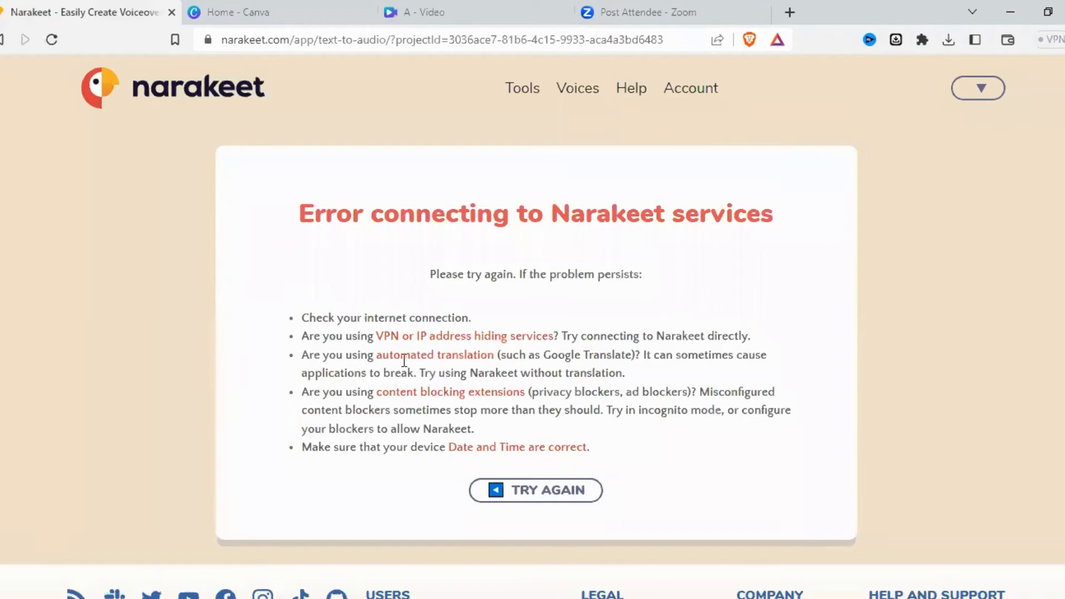
{"action": "scroll", "coordinate": [713, 207], "scroll_direction": "down", "scroll_amount": 3}
{"action": "scroll", "coordinate": [637, 286], "scroll_direction": "up", "scroll_amount": 3}
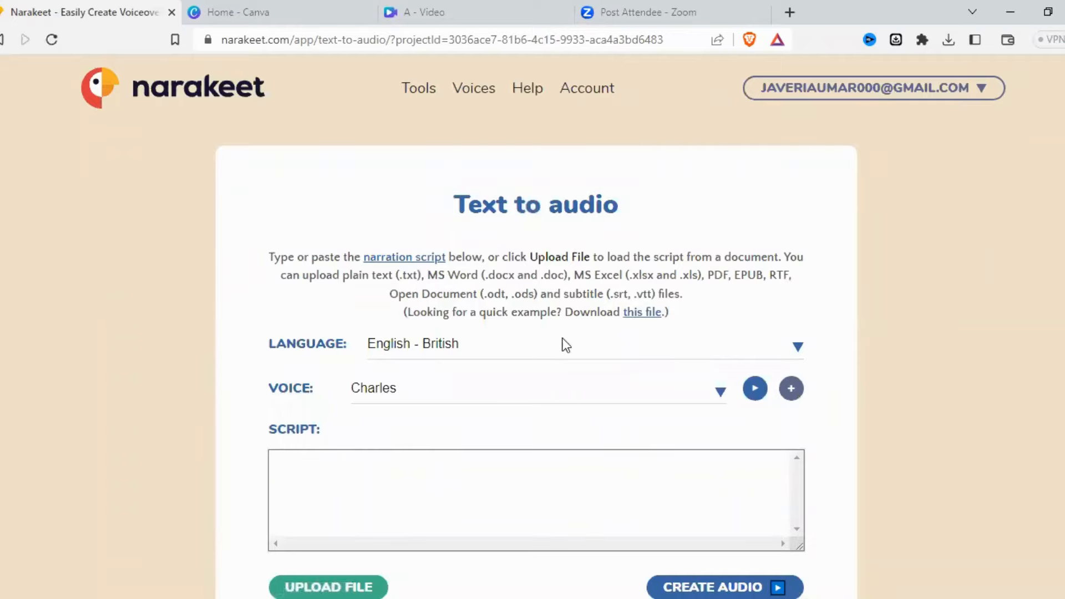
{"action": "left_click", "coordinate": [799, 347]}
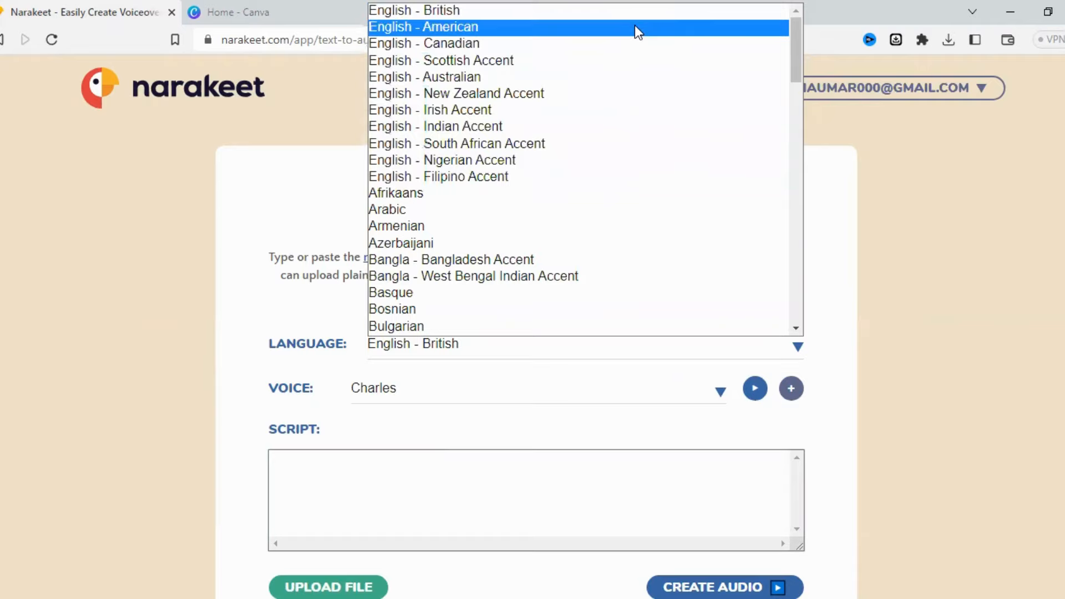
{"action": "left_click", "coordinate": [634, 27]}
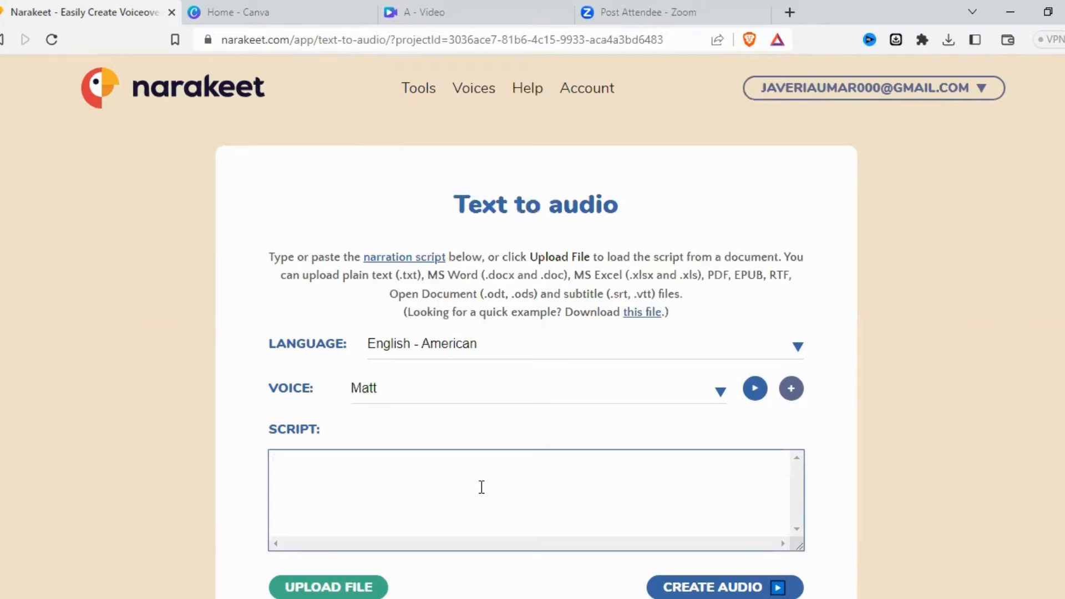
- Enter the script "A FOR APPLE" and create the audio from it
{"action": "type", "text": "A FOR APPLE"}
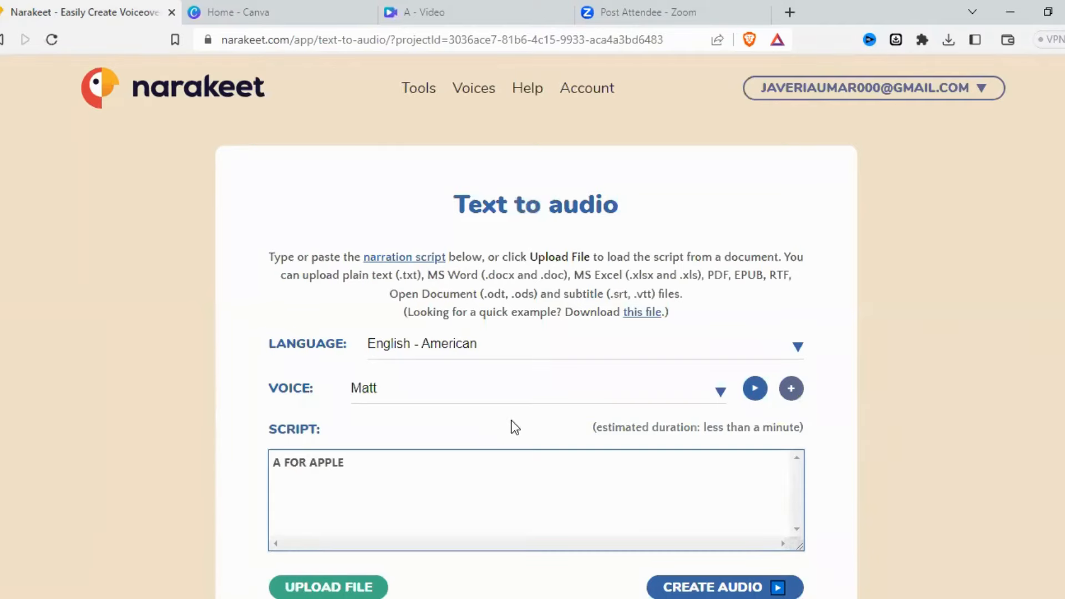
{"action": "scroll", "coordinate": [515, 427], "scroll_direction": "down", "scroll_amount": 1}
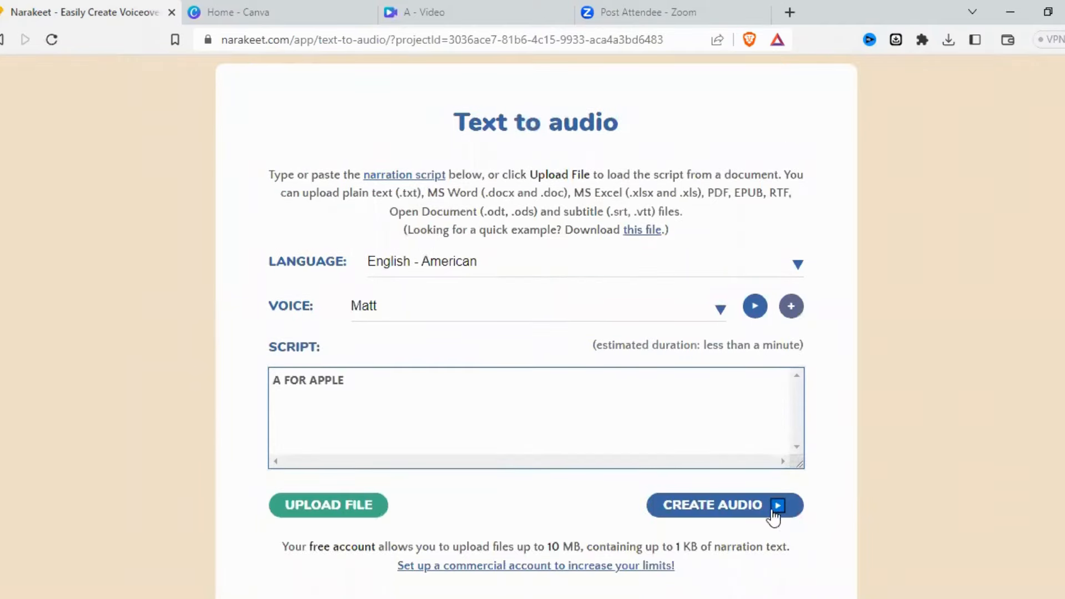
{"action": "left_click", "coordinate": [712, 506]}
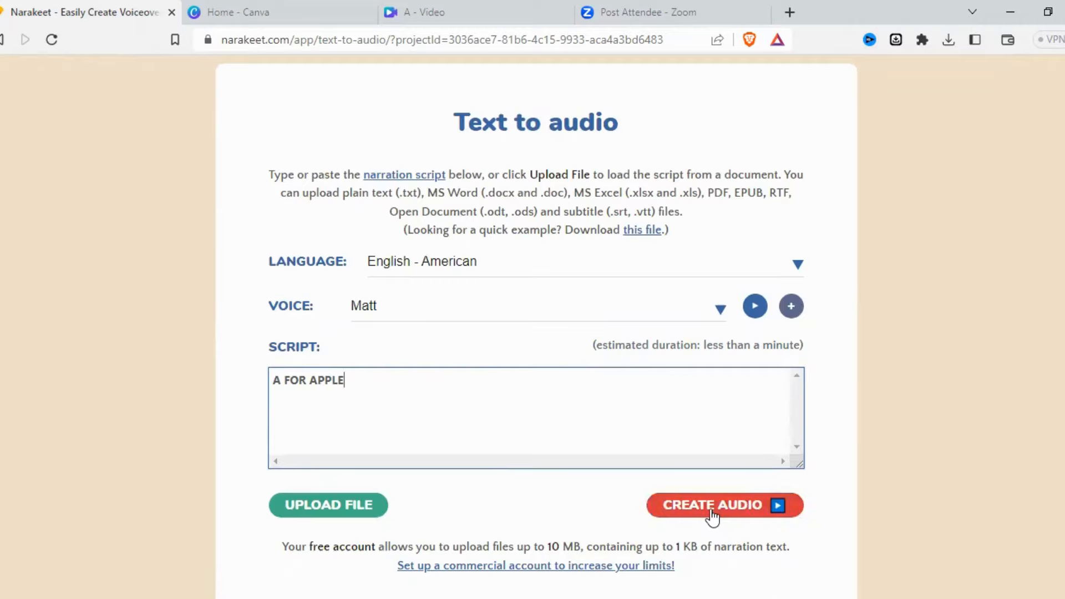
{"action": "left_click", "coordinate": [714, 506]}
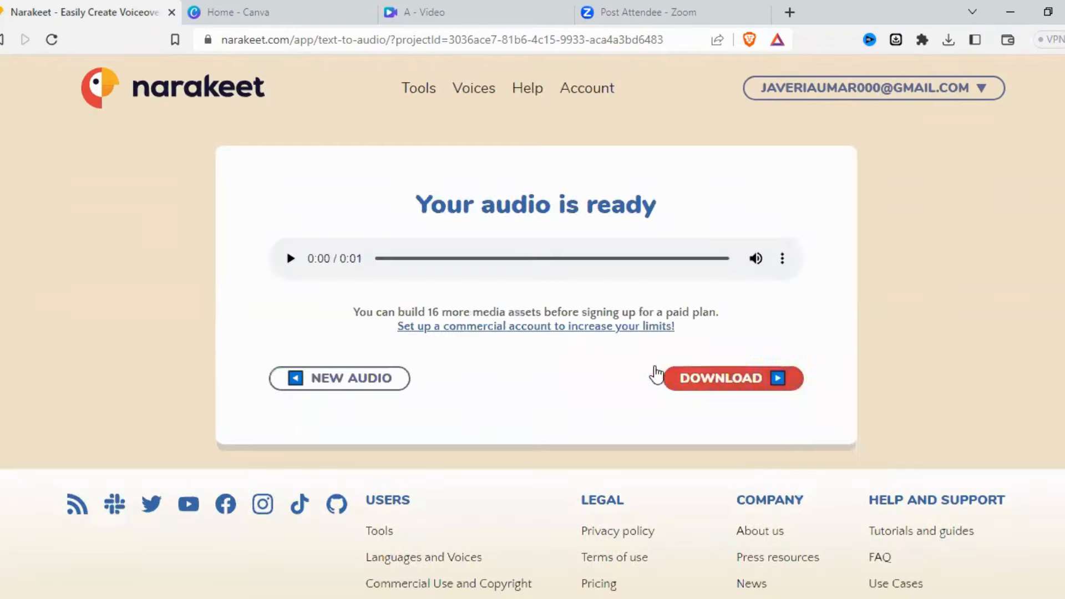
- Play the generated voiceover and download it
{"action": "left_click", "coordinate": [290, 258]}
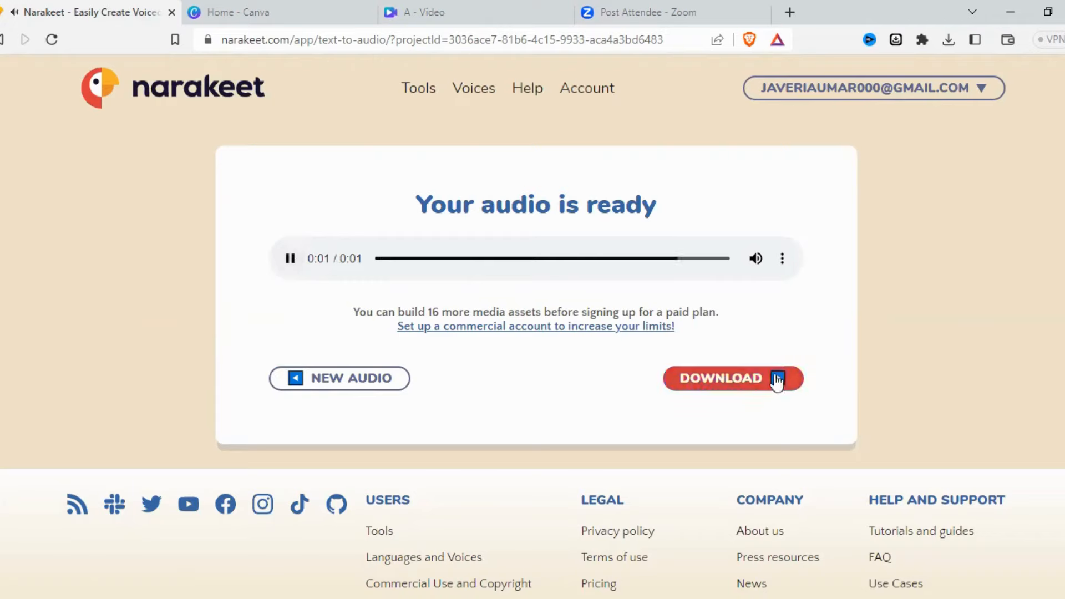
{"action": "left_click", "coordinate": [728, 380]}
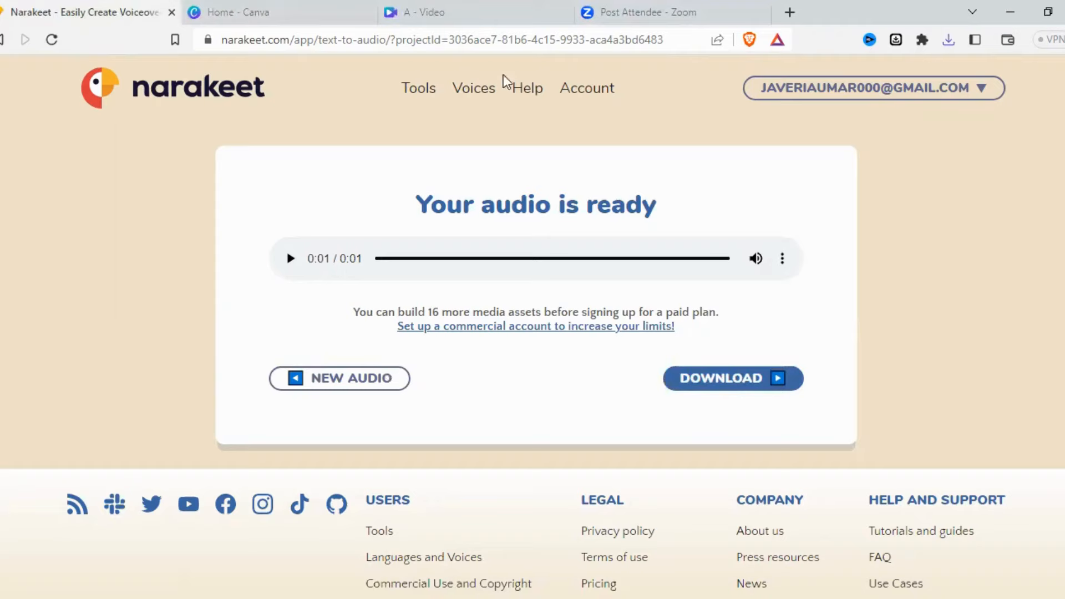
- Switch back to Canva, upload A FOR APPLE.m4a and add it to the timeline at the start of the first page
{"action": "left_click", "coordinate": [448, 4]}
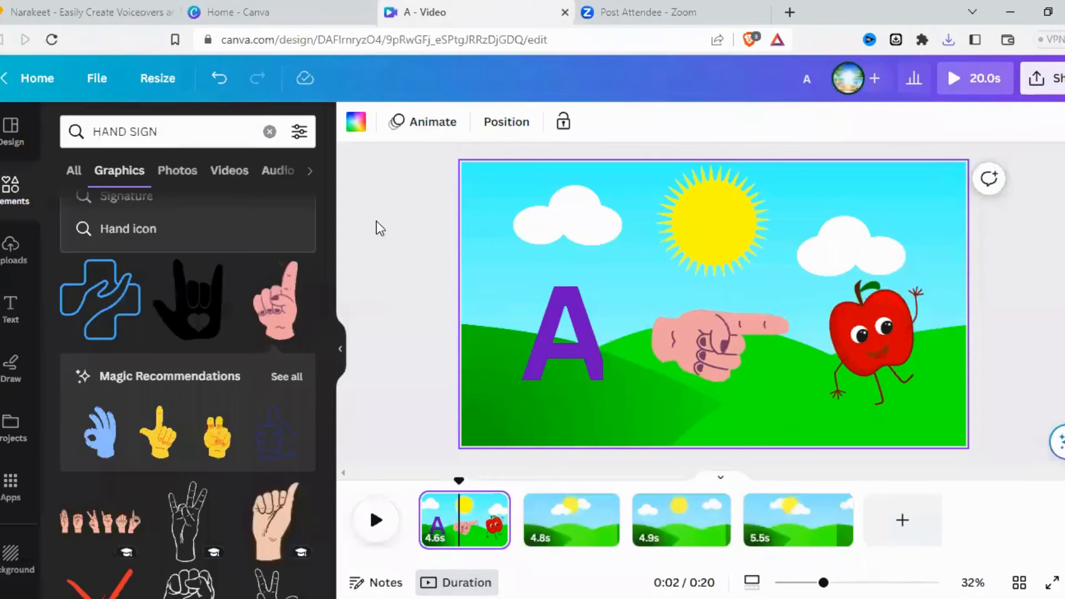
{"action": "left_click", "coordinate": [8, 277]}
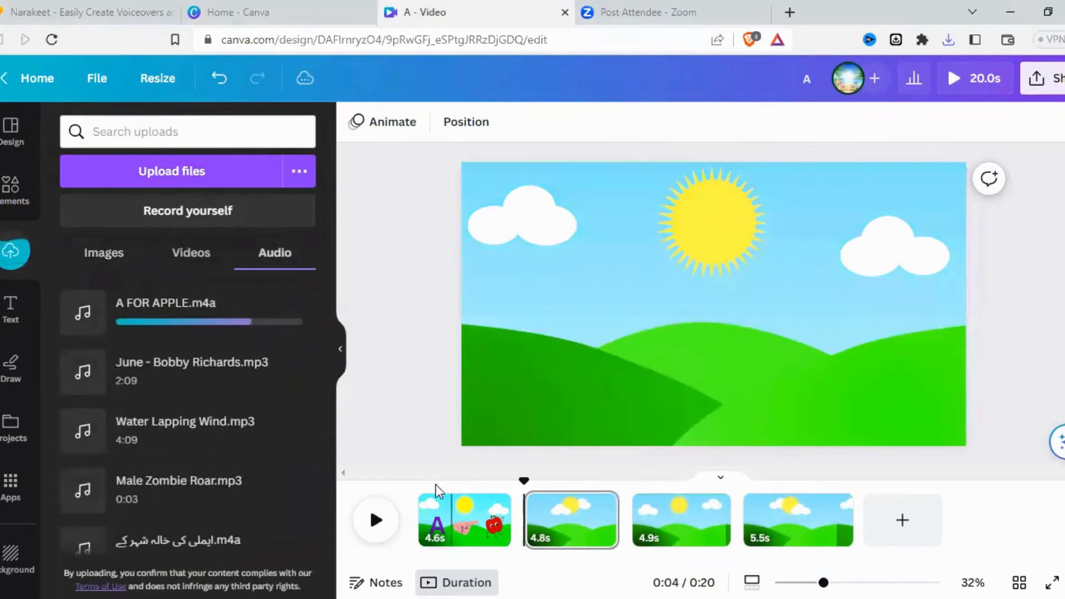
{"action": "left_click", "coordinate": [418, 502]}
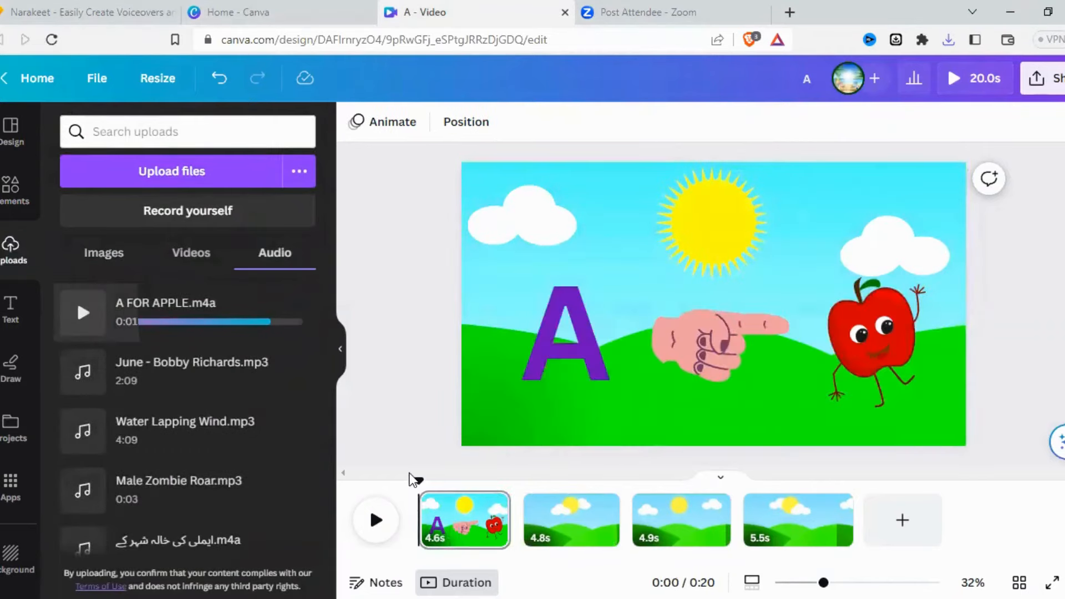
{"action": "left_click", "coordinate": [171, 322]}
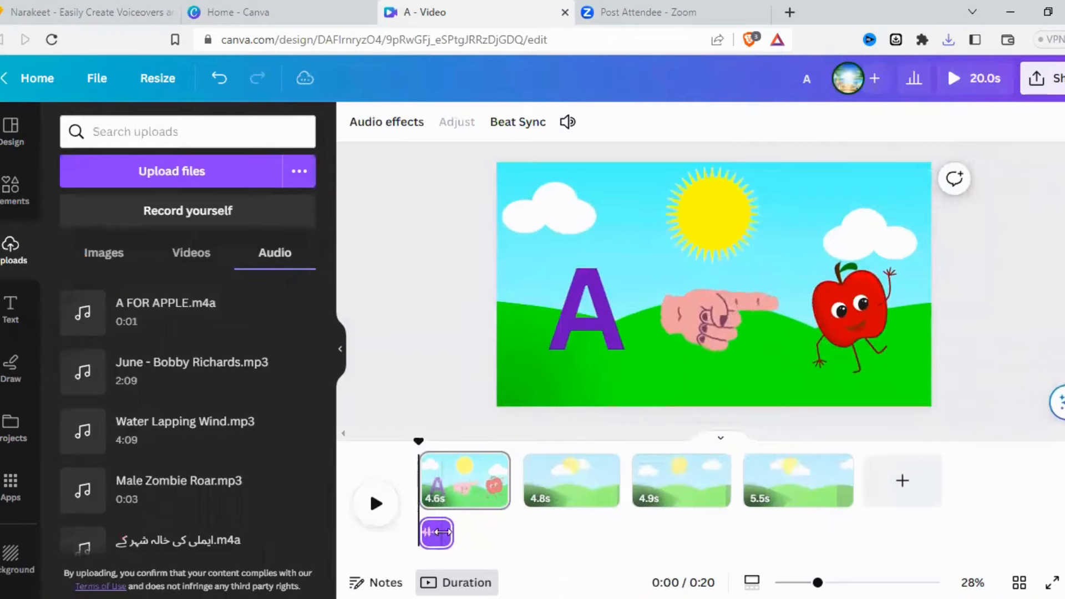
- Try to lengthen the voiceover clip on the timeline and apply Beat Sync to it
{"action": "left_click_drag", "start_coordinate": [451, 530], "coordinate": [478, 531]}
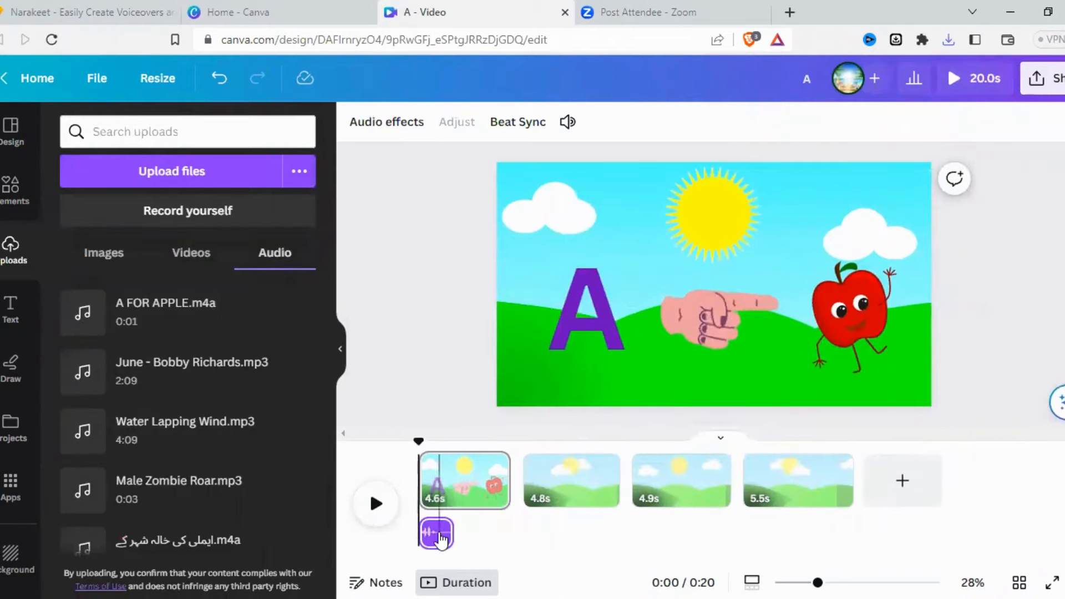
{"action": "left_click", "coordinate": [439, 535]}
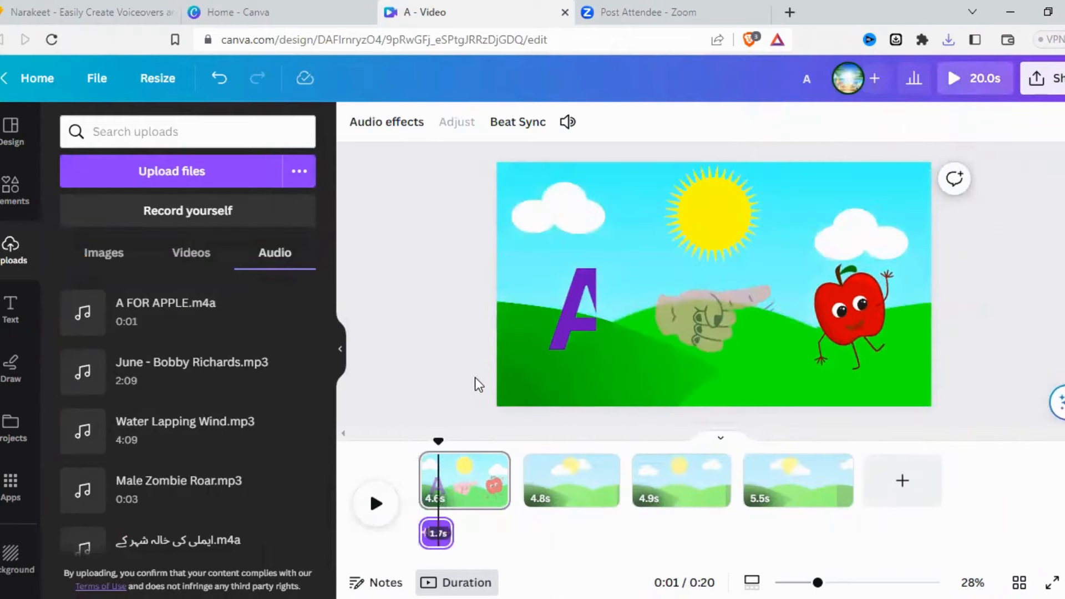
{"action": "left_click", "coordinate": [525, 123]}
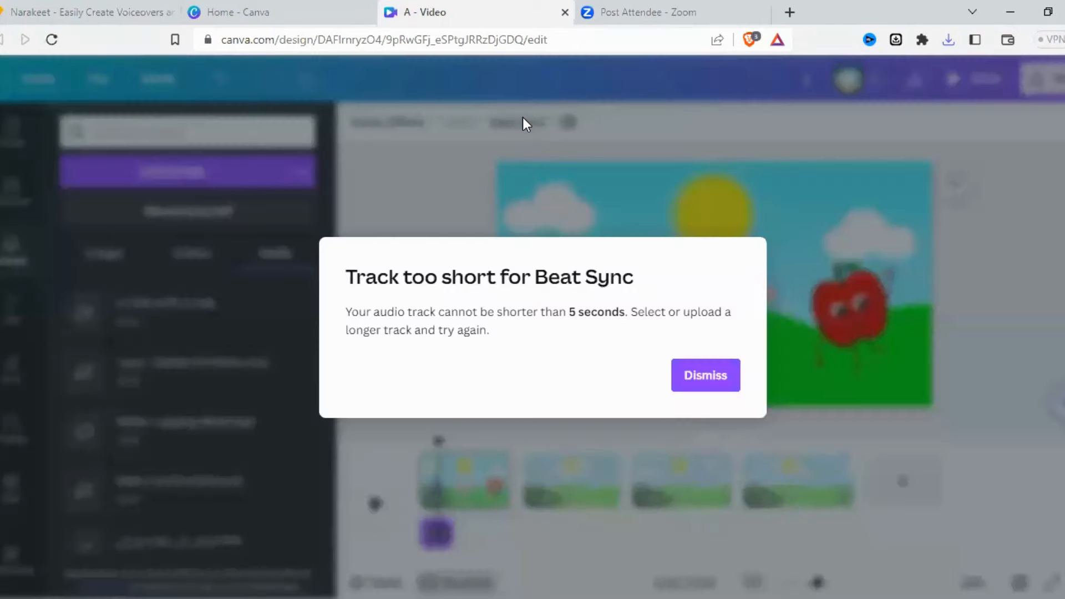
{"action": "left_click", "coordinate": [703, 388]}
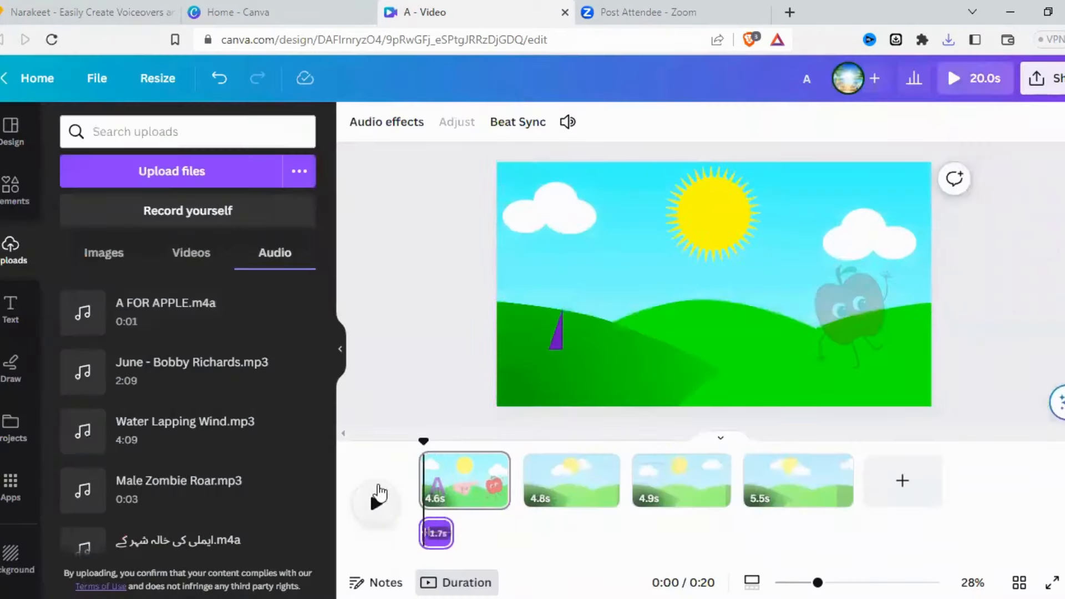
- Shift the voiceover clip to begin about 1 second into the first page, playing the page before and after to check the timing
{"action": "left_click", "coordinate": [377, 503]}
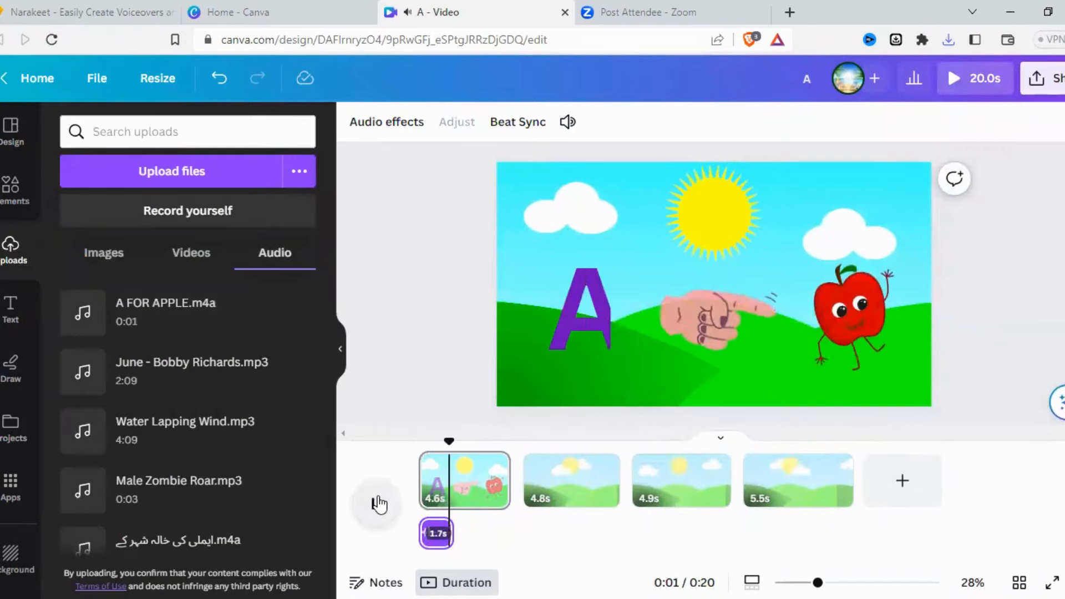
{"action": "left_click", "coordinate": [377, 503]}
{"action": "left_click_drag", "start_coordinate": [438, 541], "coordinate": [459, 534]}
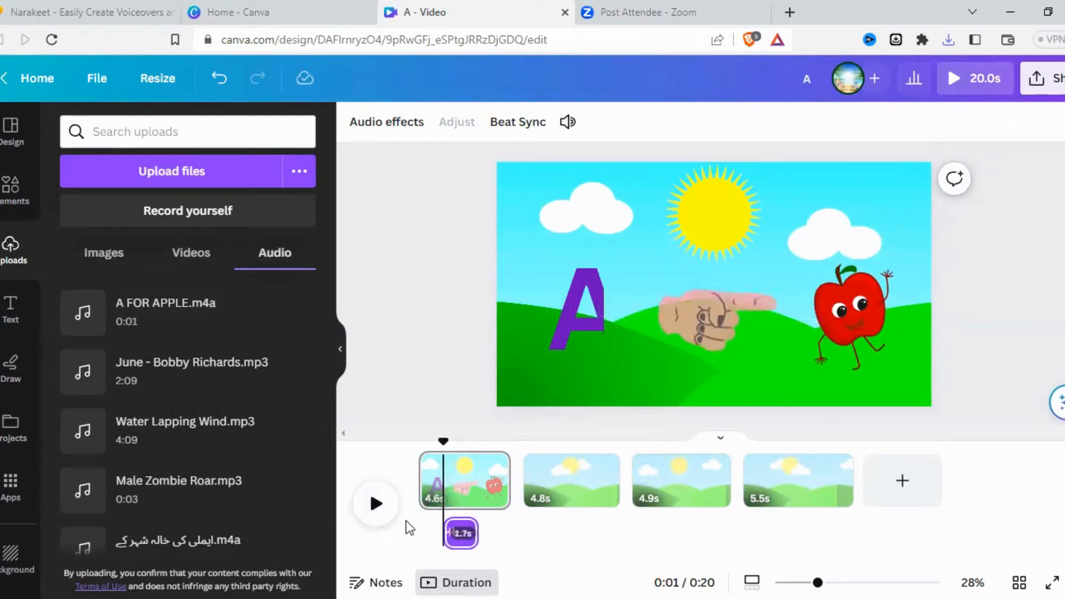
{"action": "left_click", "coordinate": [375, 503]}
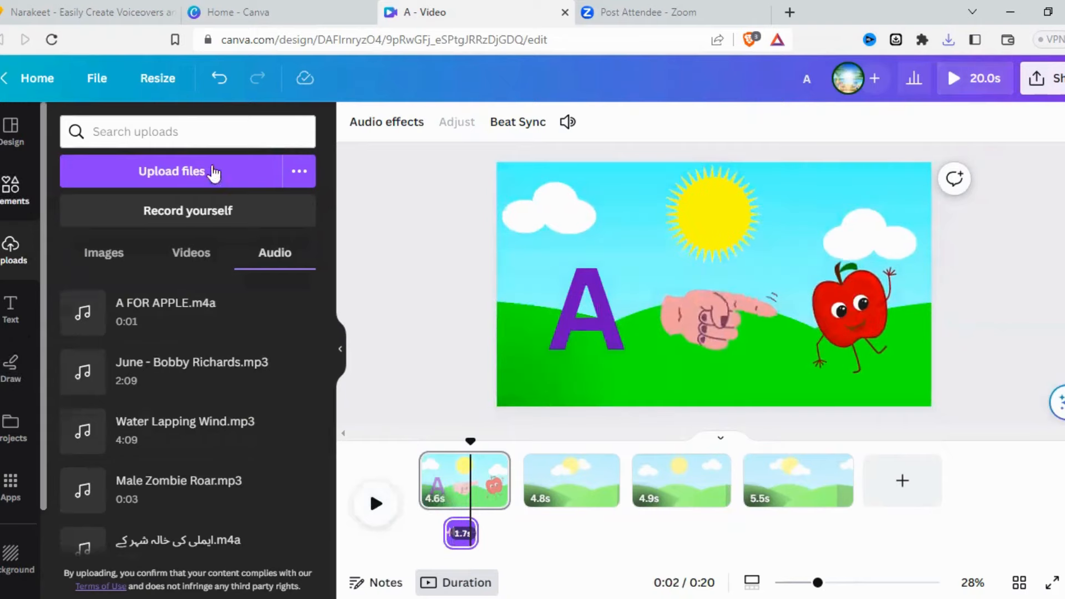
- Search the elements library for "AUDIO" and show only the audio results
{"action": "left_click", "coordinate": [34, 206]}
{"action": "left_click", "coordinate": [270, 132]}
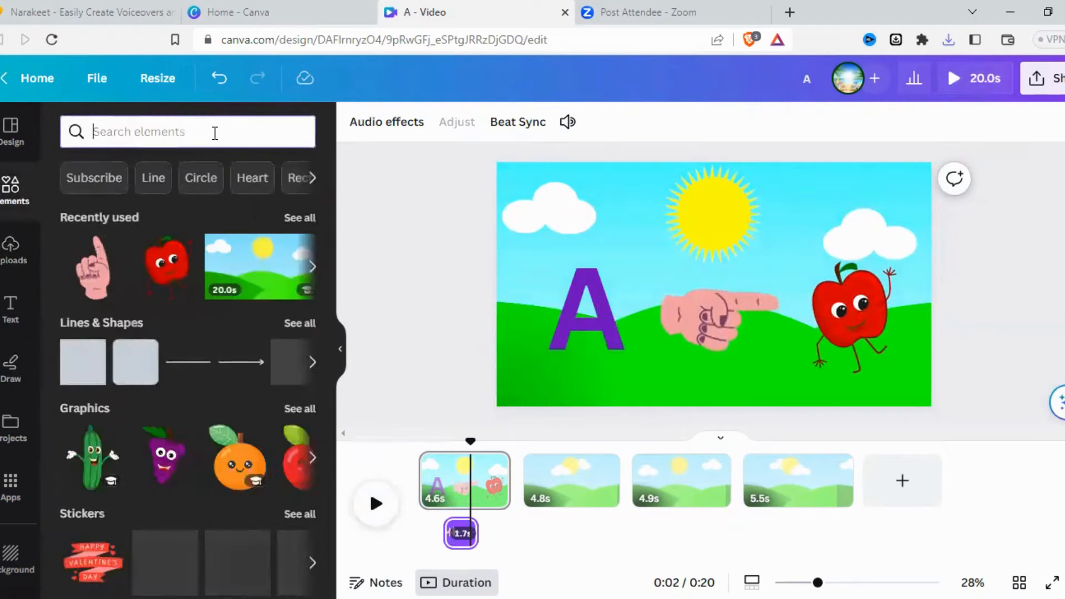
{"action": "type", "text": "AUDIO"}
{"action": "key", "text": "Return"}
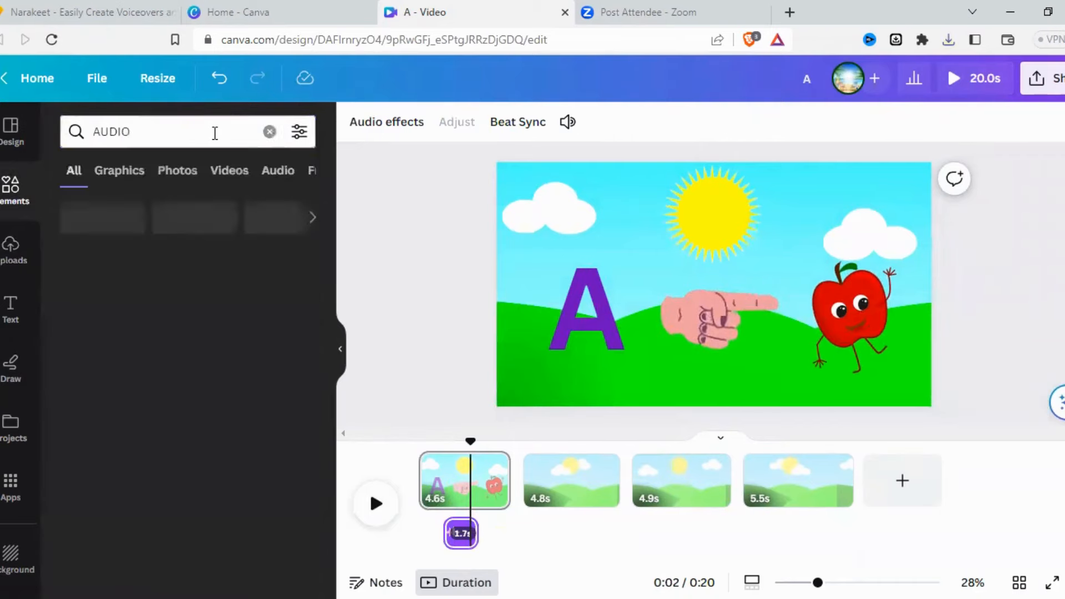
{"action": "left_click", "coordinate": [290, 172]}
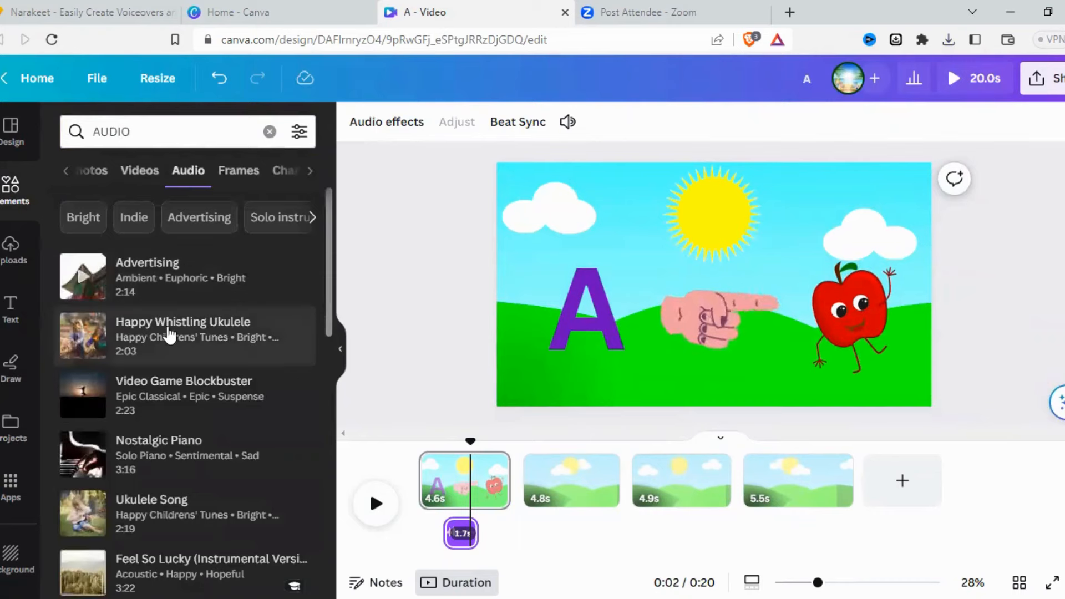
- Preview the Ukulele Song track and add it to the timeline from the start of the first page
{"action": "scroll", "coordinate": [164, 366], "scroll_direction": "down", "scroll_amount": 2}
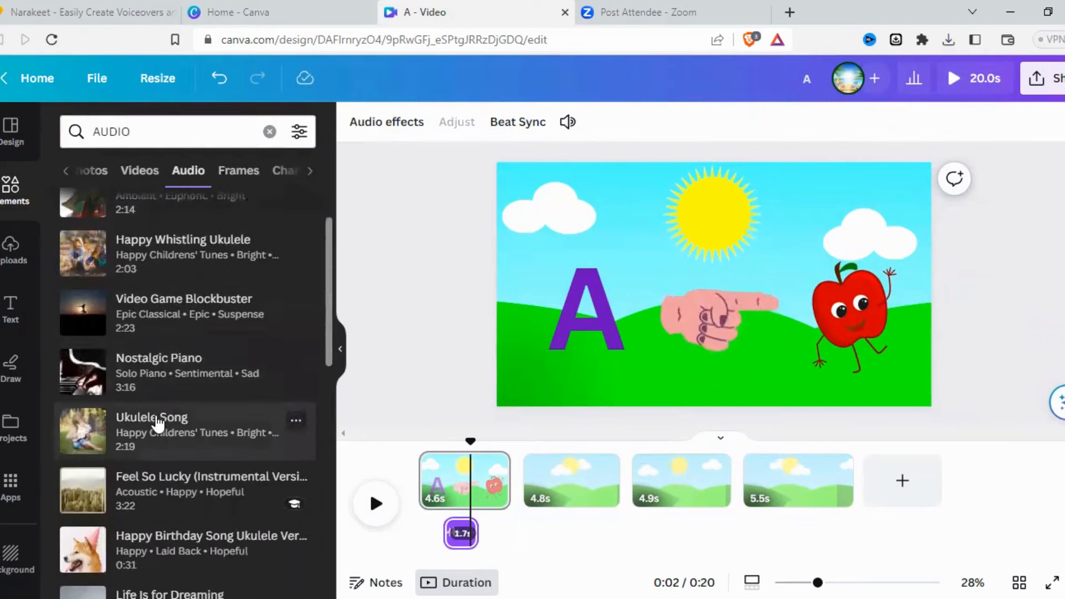
{"action": "left_click", "coordinate": [80, 435]}
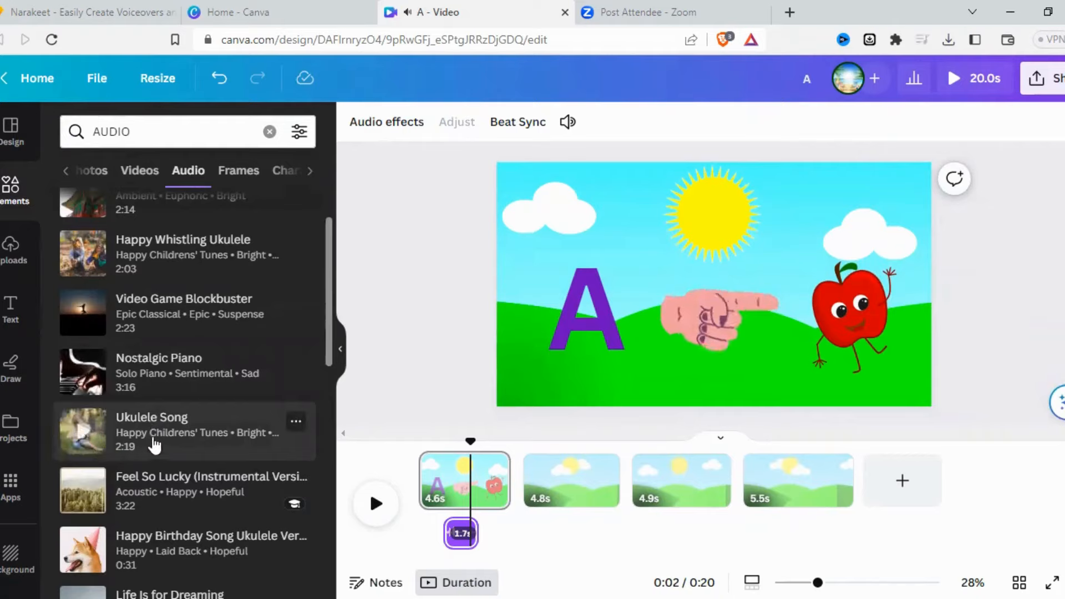
{"action": "left_click", "coordinate": [418, 518]}
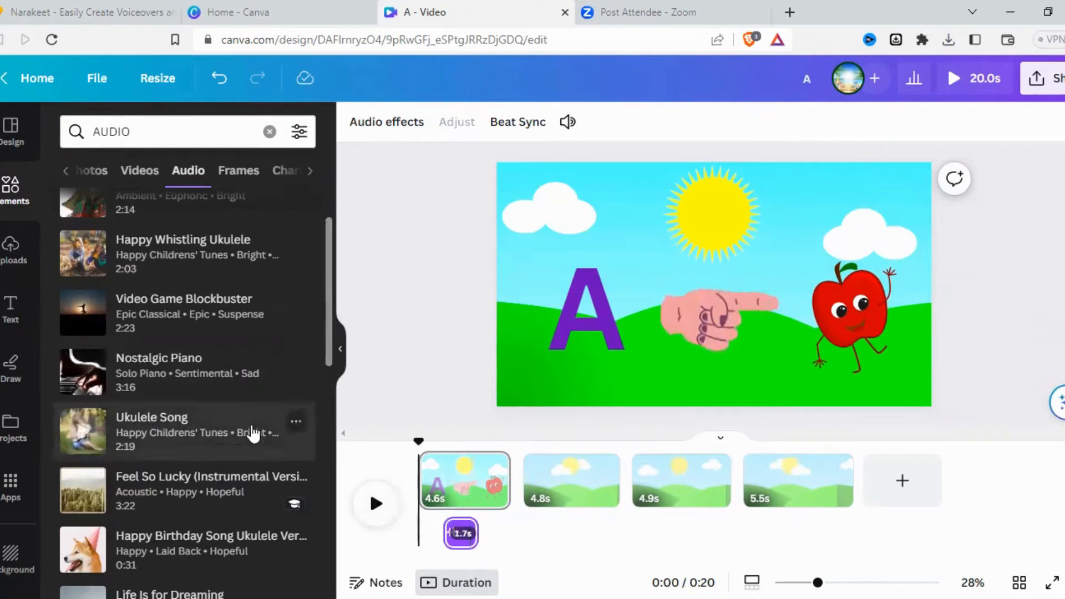
{"action": "left_click", "coordinate": [200, 435]}
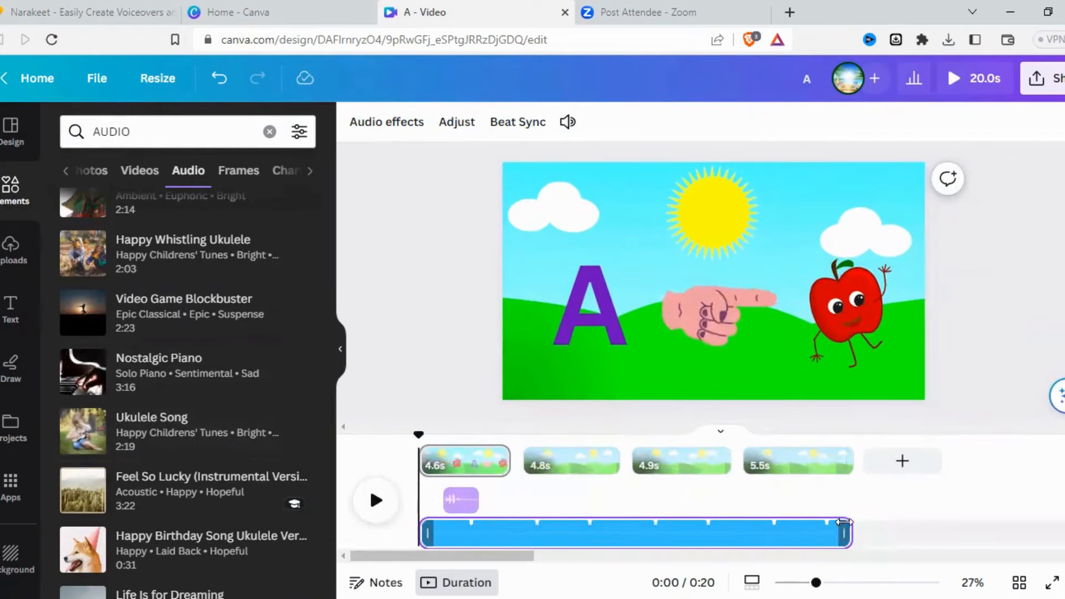
- Trim the Ukulele Song track to 4.6 s so it ends with the first page, and lower its volume
{"action": "left_click_drag", "start_coordinate": [846, 533], "coordinate": [511, 517]}
{"action": "left_click", "coordinate": [473, 532]}
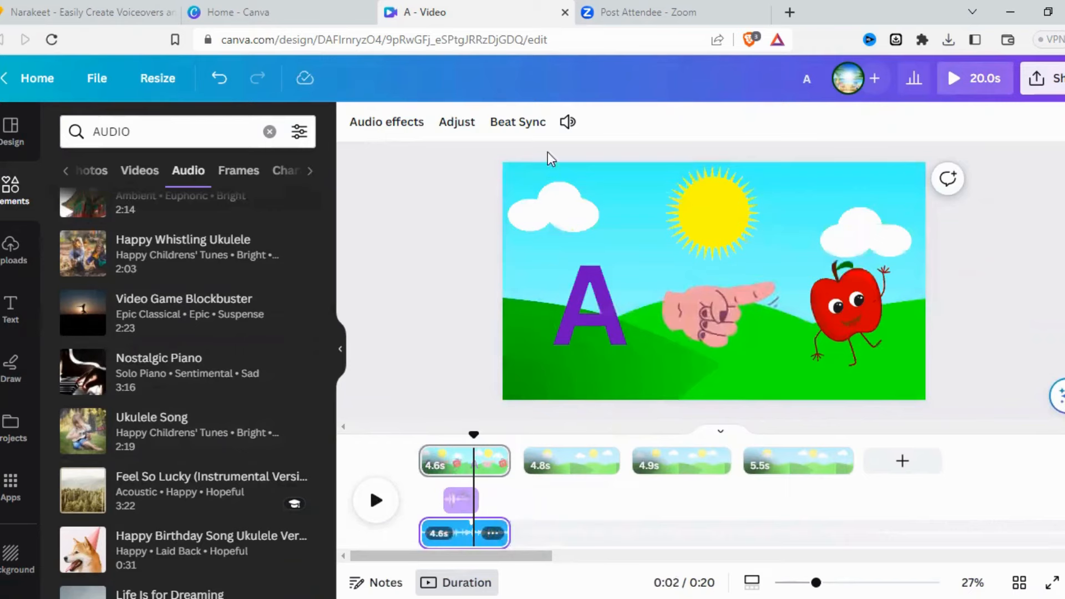
{"action": "left_click", "coordinate": [566, 122]}
{"action": "left_click_drag", "start_coordinate": [341, 200], "coordinate": [290, 203]}
{"action": "left_click", "coordinate": [400, 328]}
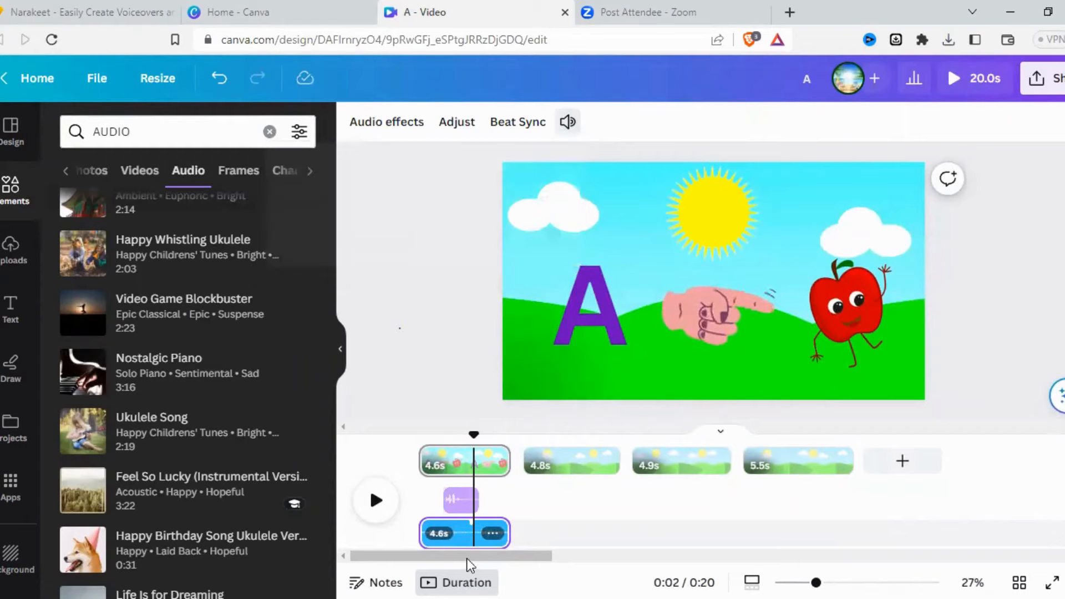
- Play the first page from the beginning to check the voiceover together with the background music
{"action": "left_click", "coordinate": [467, 558]}
{"action": "left_click", "coordinate": [416, 524]}
{"action": "left_click", "coordinate": [376, 513]}
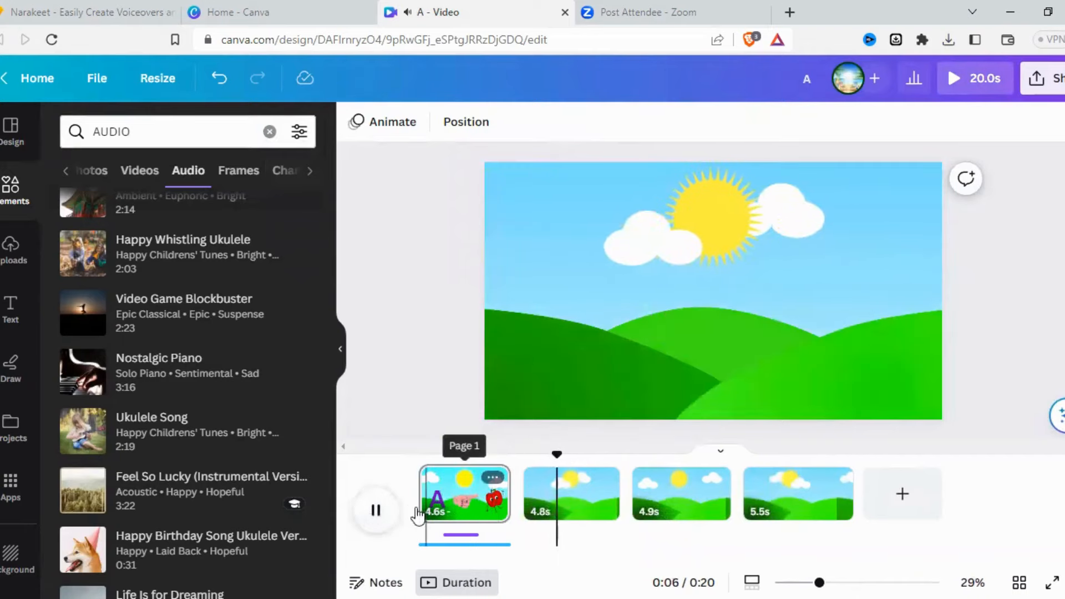
{"action": "left_click", "coordinate": [374, 511]}
{"action": "left_click", "coordinate": [377, 511]}
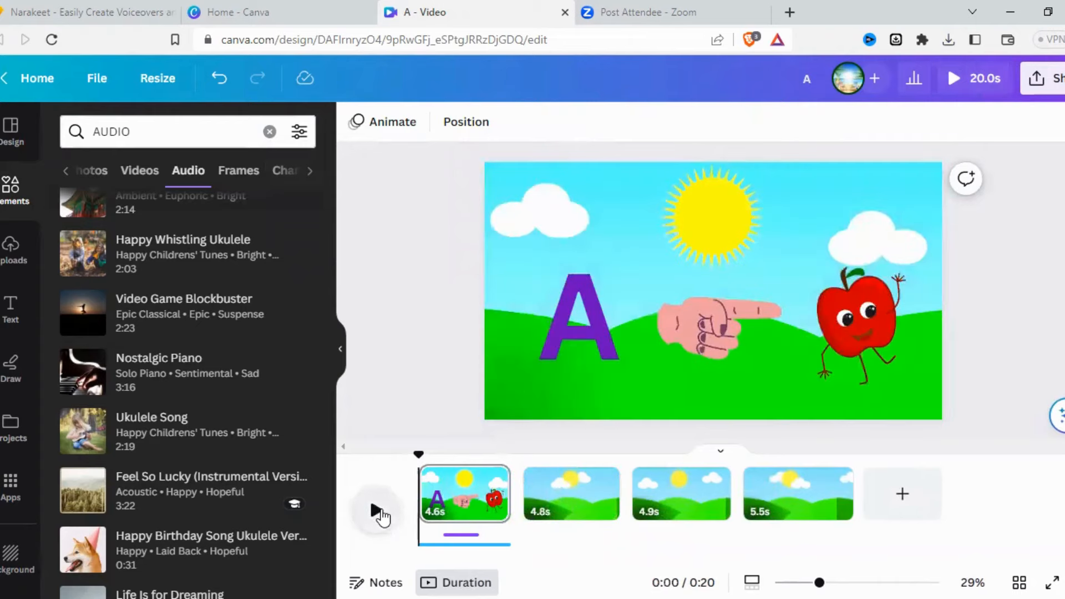
{"action": "left_click", "coordinate": [377, 511]}
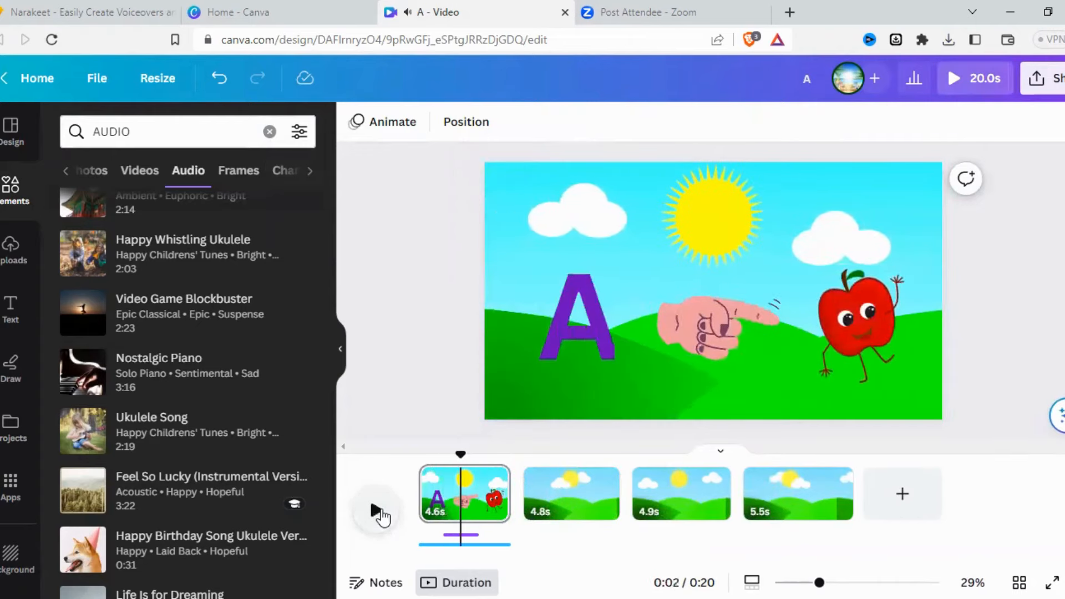